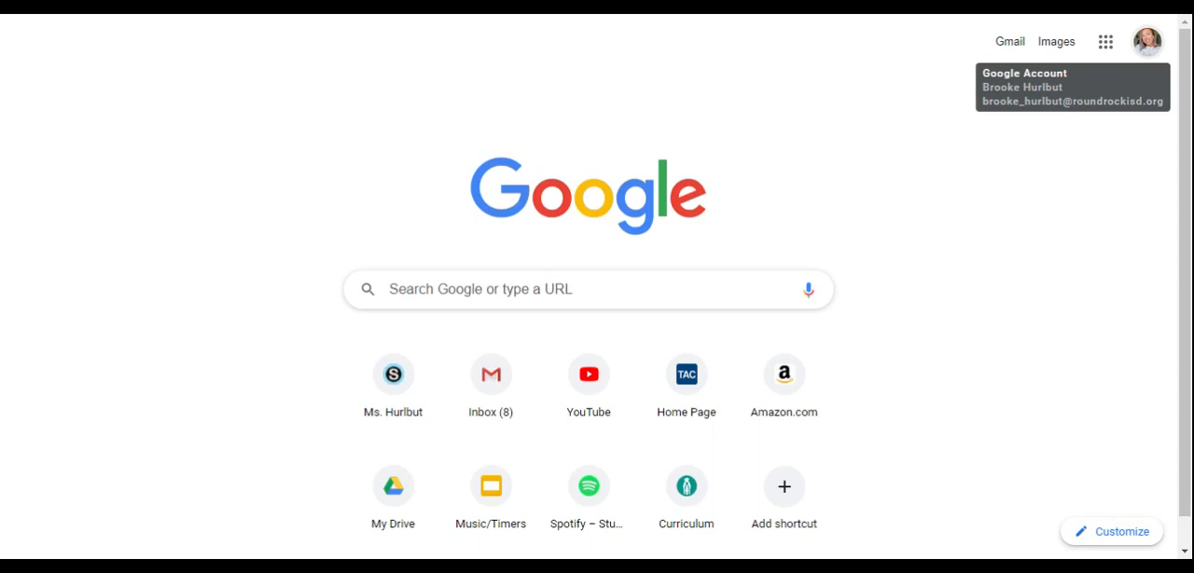
# Step: Check which Google account is signed in, and open Google Drive
pyautogui.click(1149, 43)
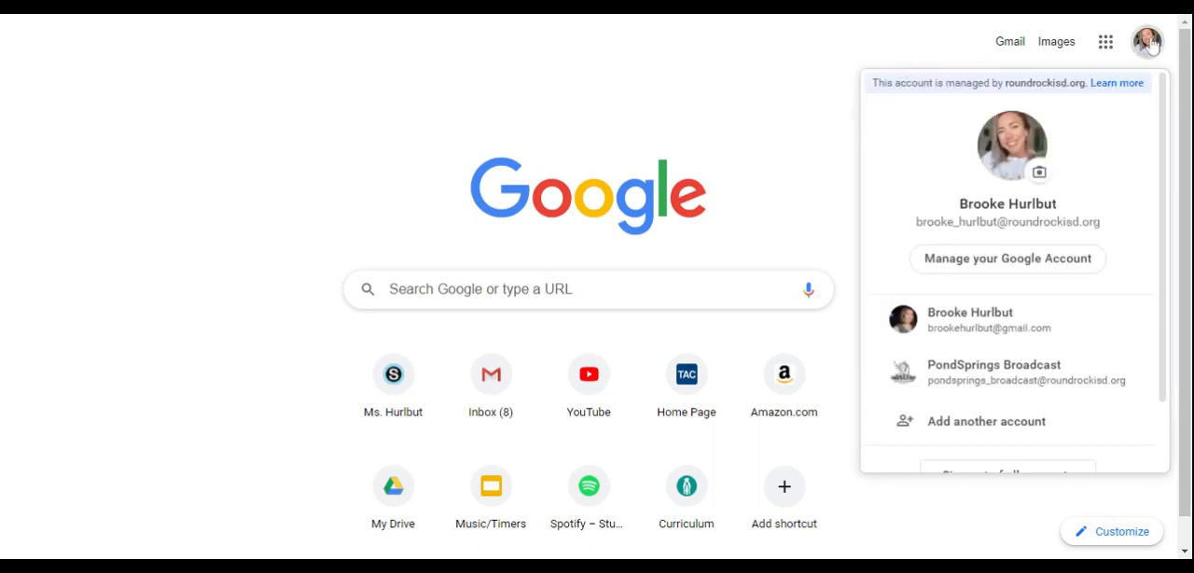
pyautogui.click(809, 60)
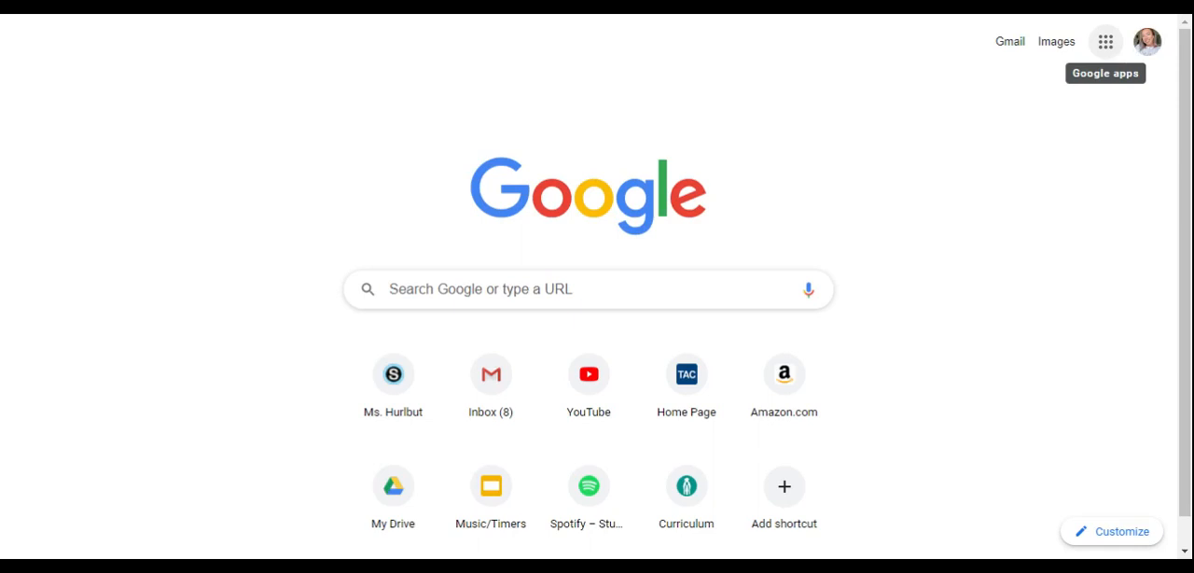
pyautogui.click(1115, 47)
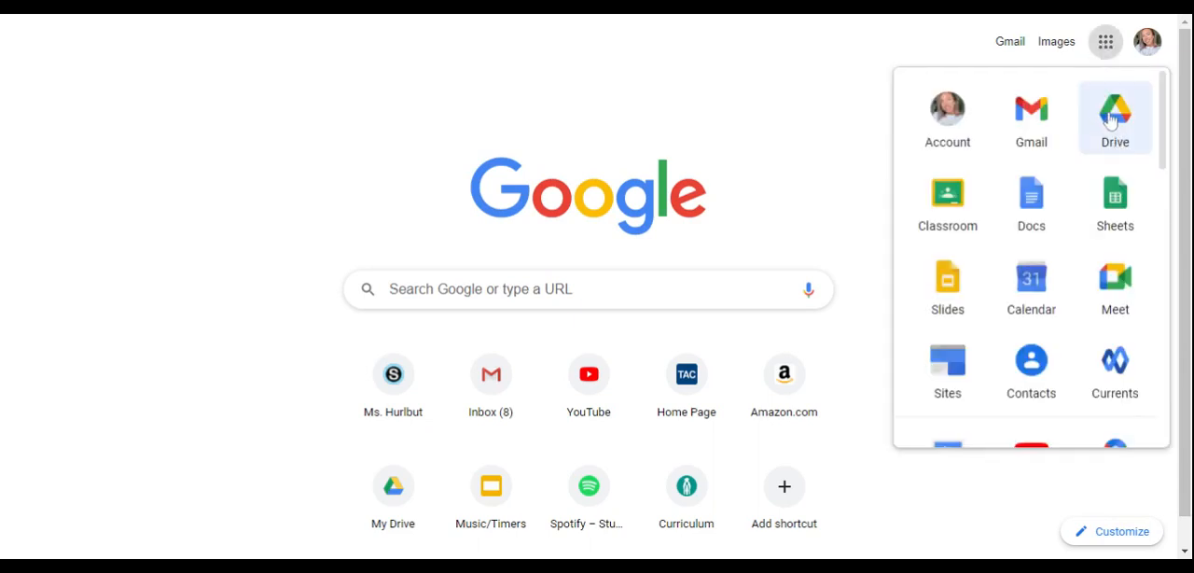
pyautogui.click(1110, 118)
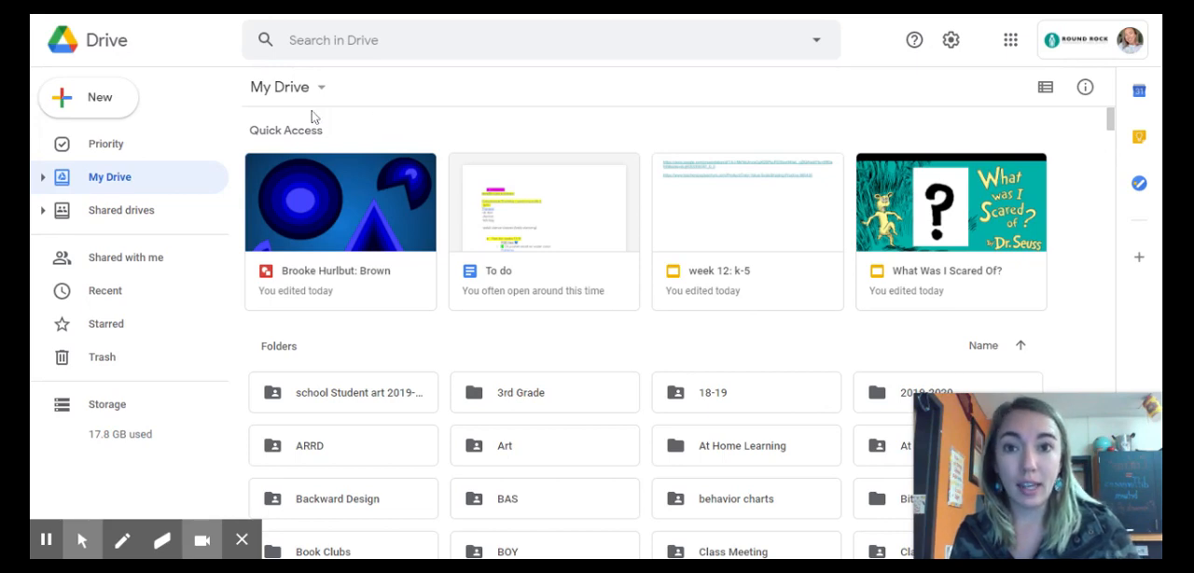
# Step: Create a new blank Google Drawings file in My Drive
pyautogui.click(77, 109)
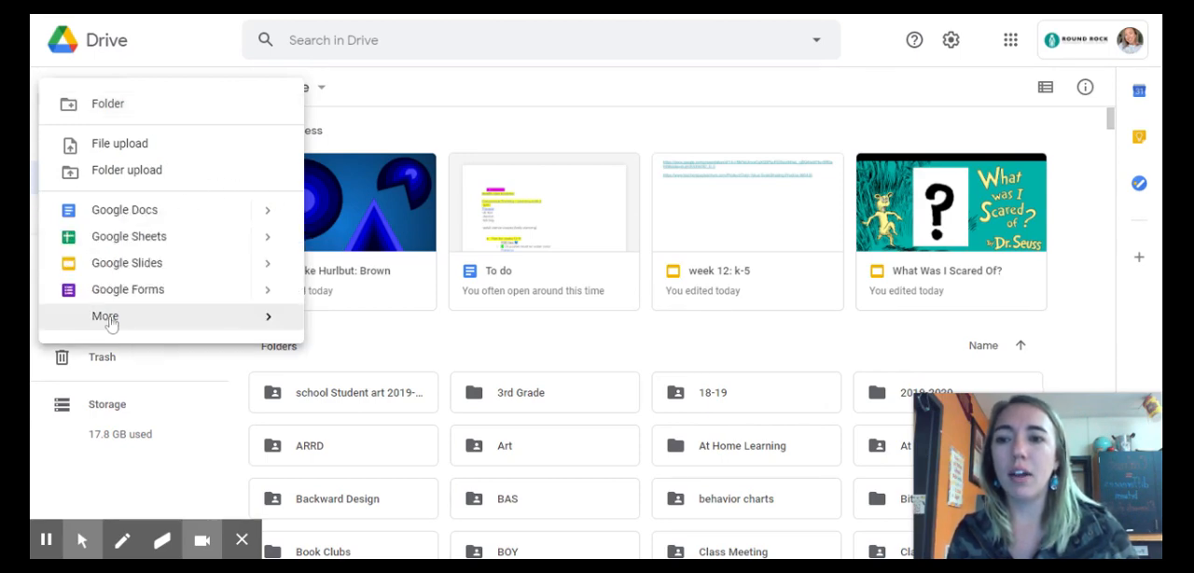
pyautogui.click(287, 328)
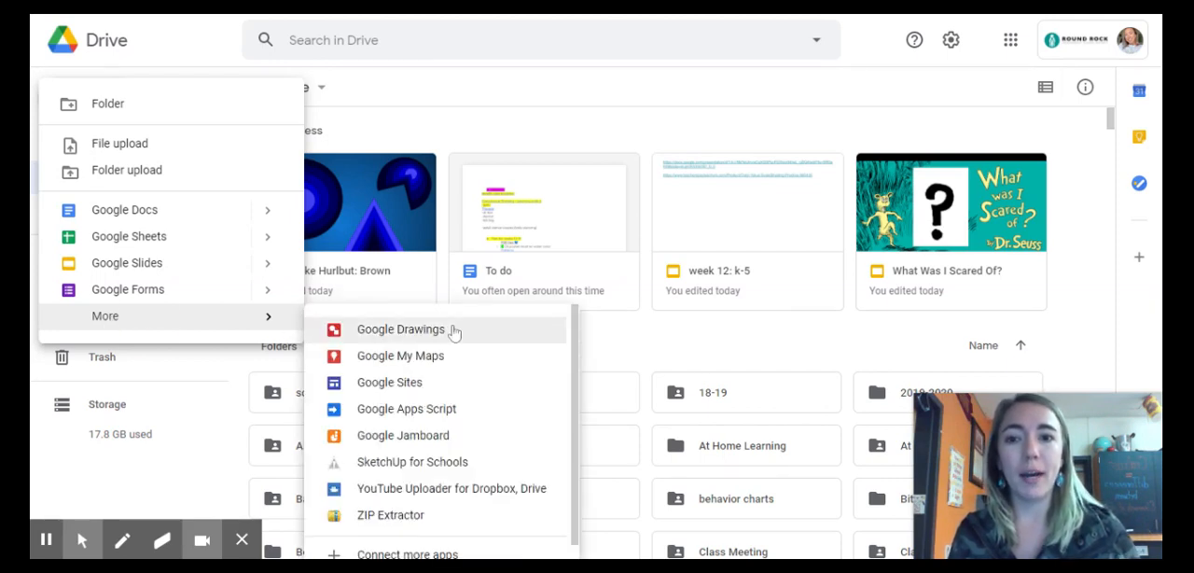
pyautogui.click(400, 328)
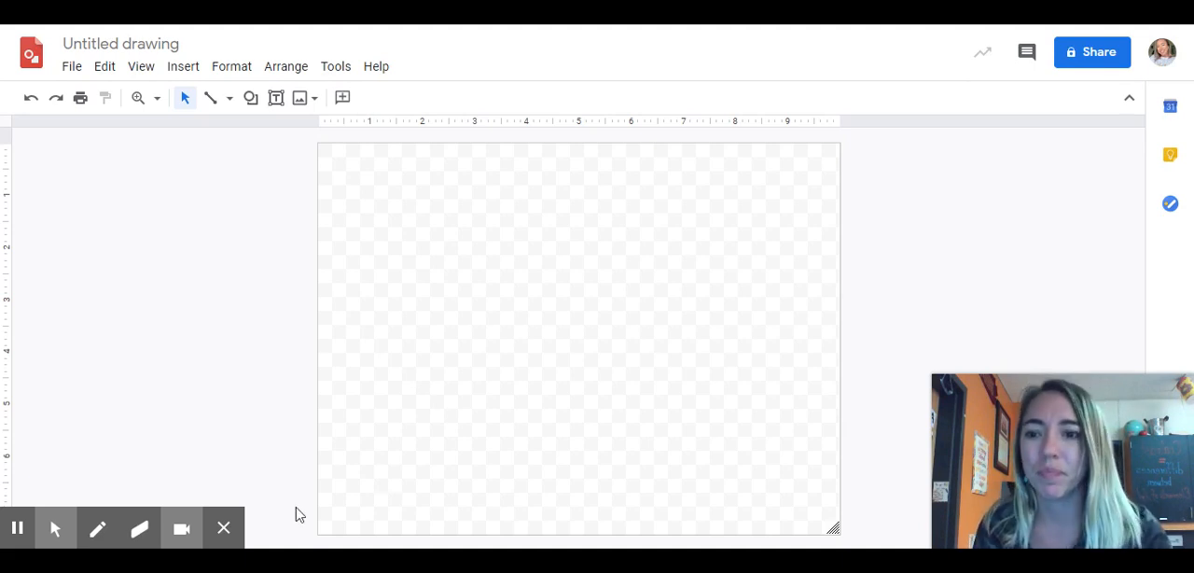
pyautogui.click(17, 527)
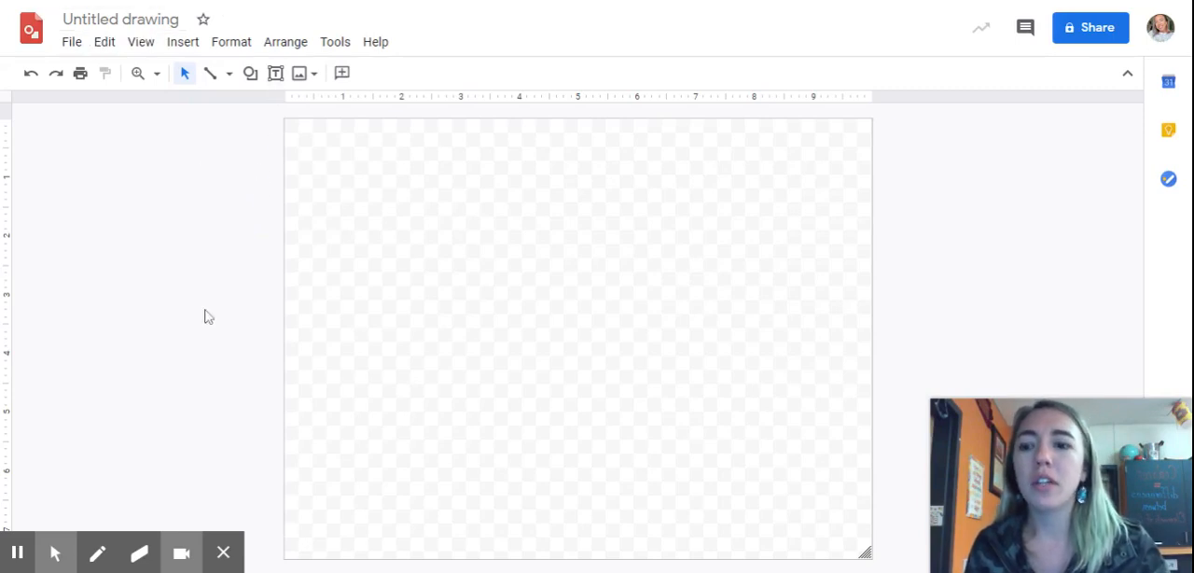
# Step: Rename the untitled drawing with the author's full name, a comma and the class teacher's last name
pyautogui.moveTo(106, 533)
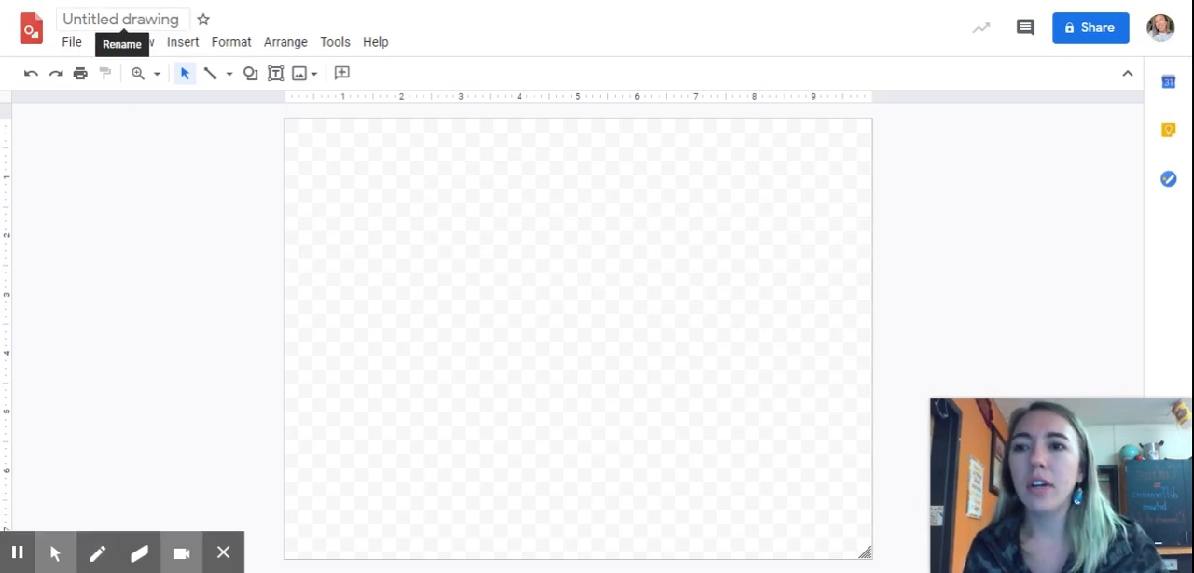
pyautogui.click(121, 19)
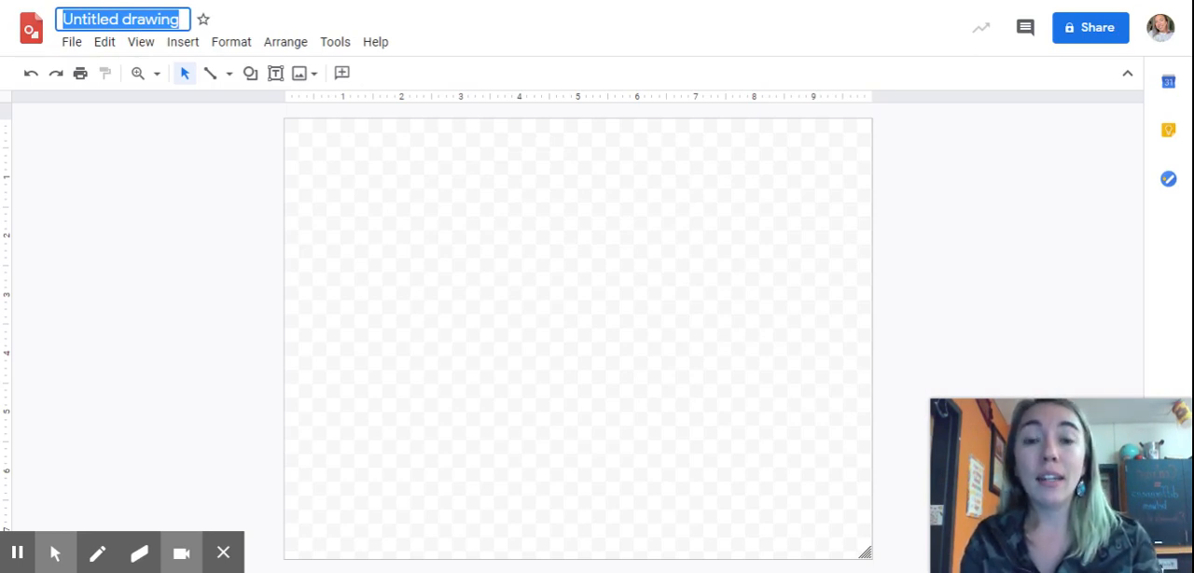
pyautogui.write('Br')
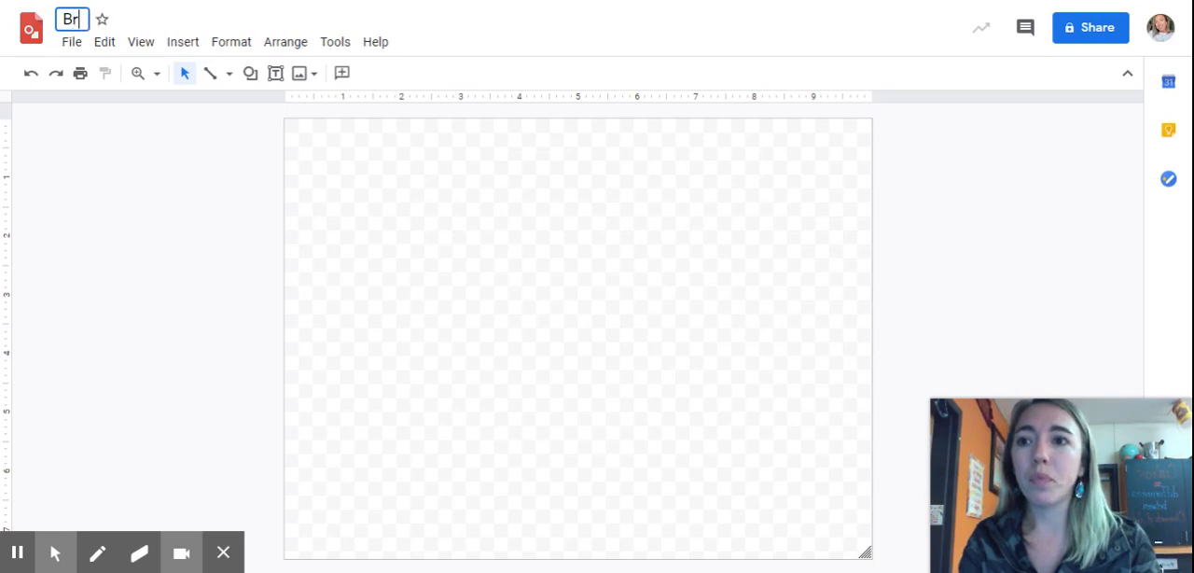
pyautogui.write('ooke Hurlbut')
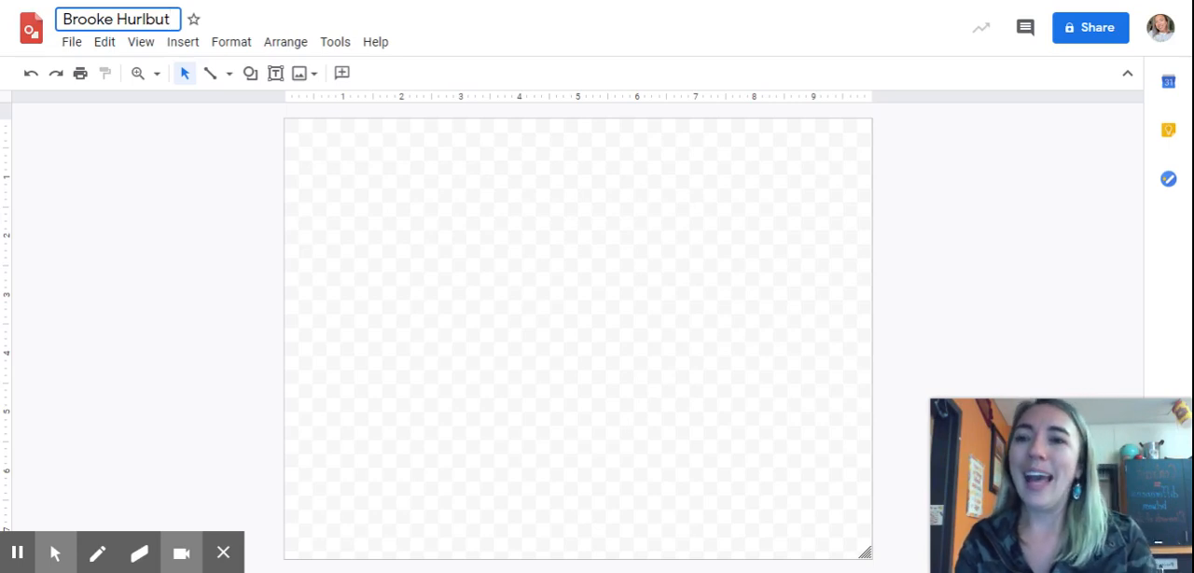
pyautogui.write(',')
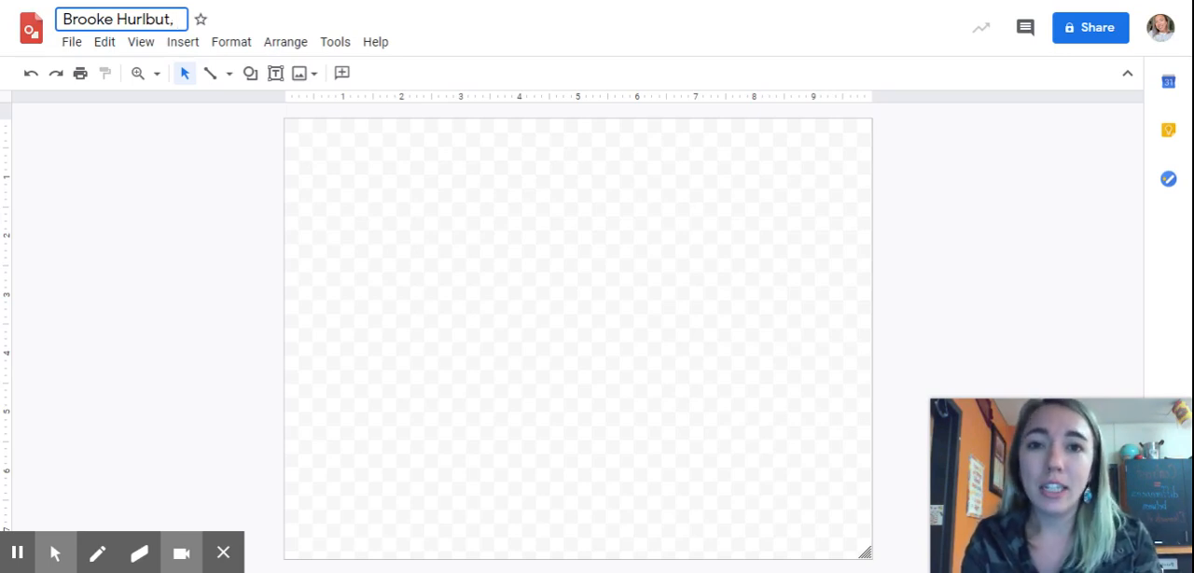
pyautogui.write('Brown')
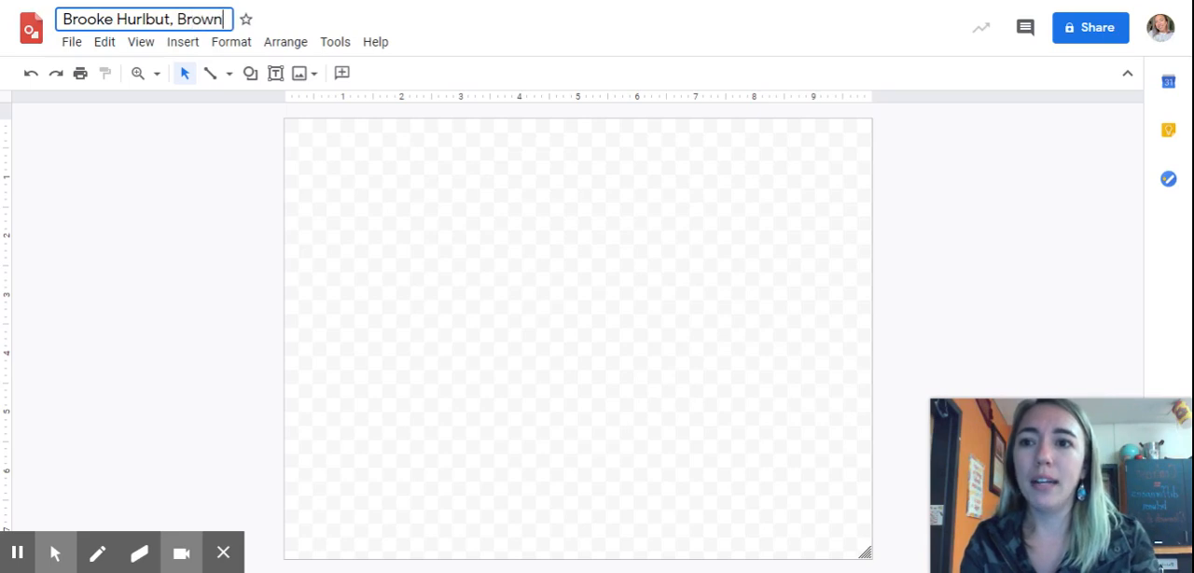
pyautogui.click(644, 306)
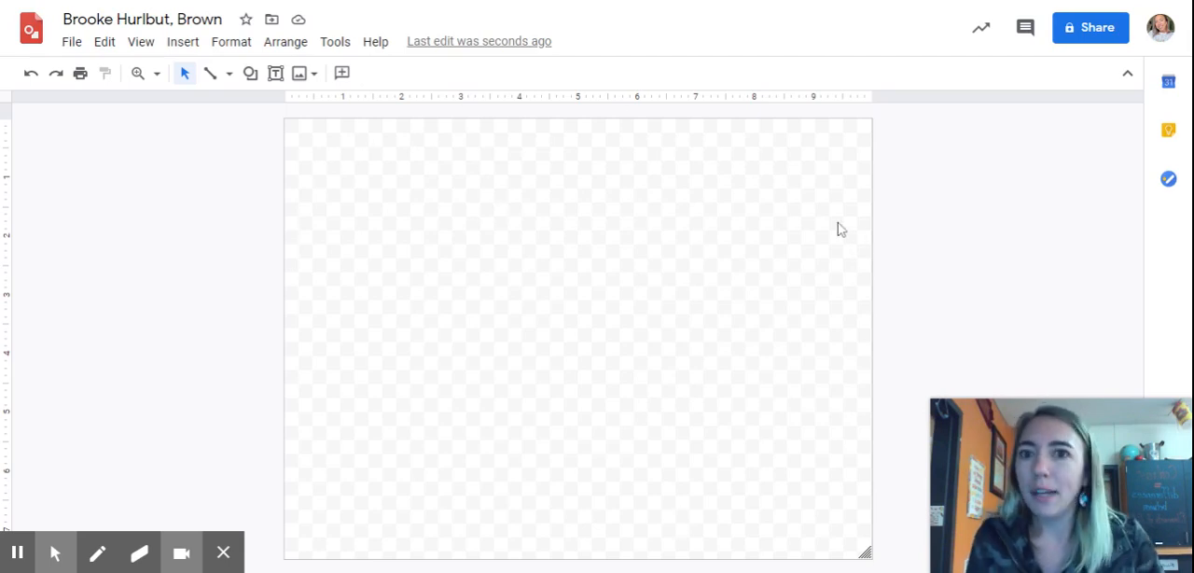
# Step: Set the drawing's background to solid pure blue
pyautogui.rightClick(497, 205)
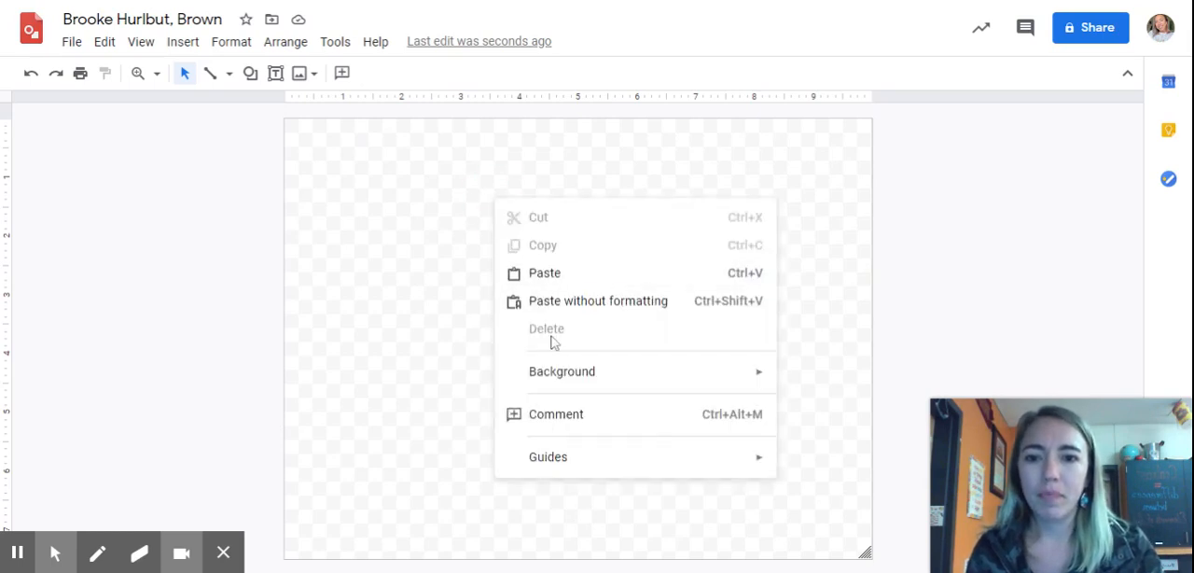
pyautogui.moveTo(568, 383)
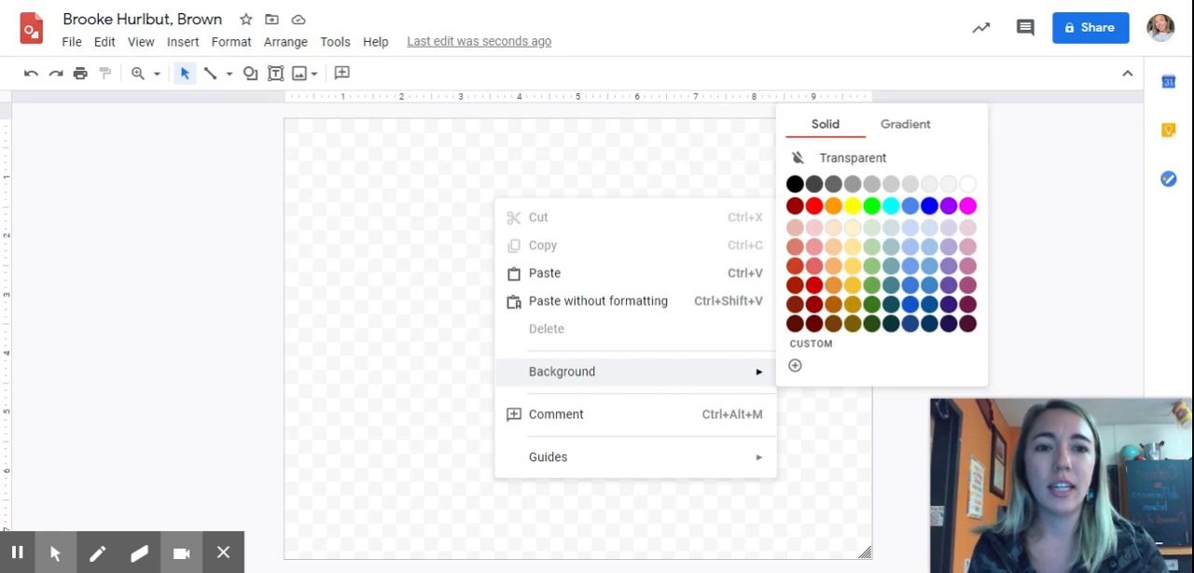
pyautogui.click(930, 207)
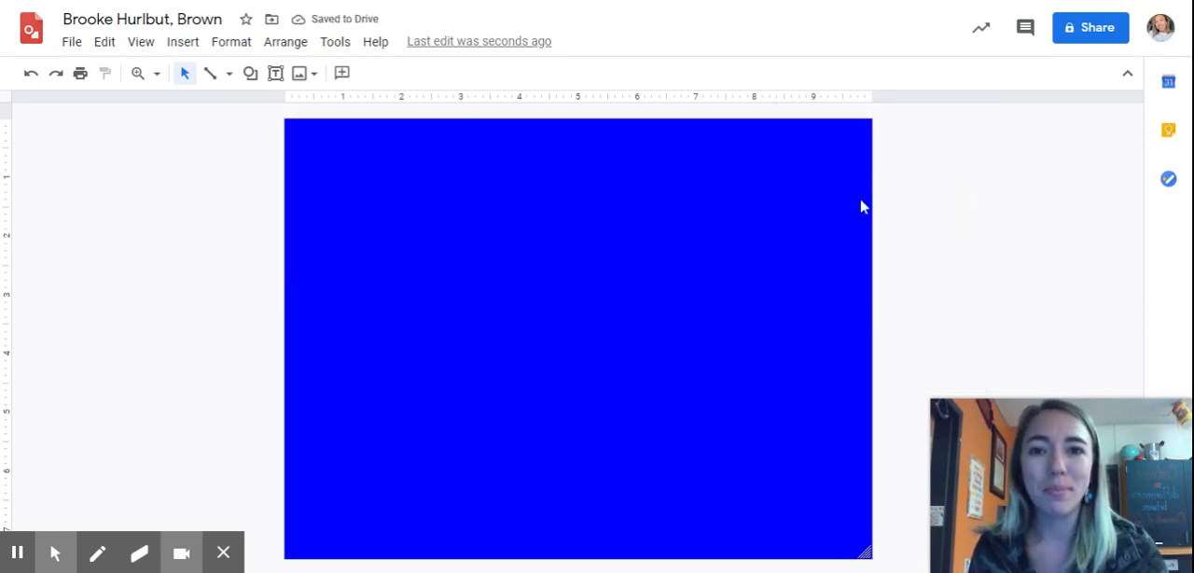
# Step: Set the drawing's background to the dark blue radial gradient
pyautogui.rightClick(484, 154)
pyautogui.moveTo(560, 327)
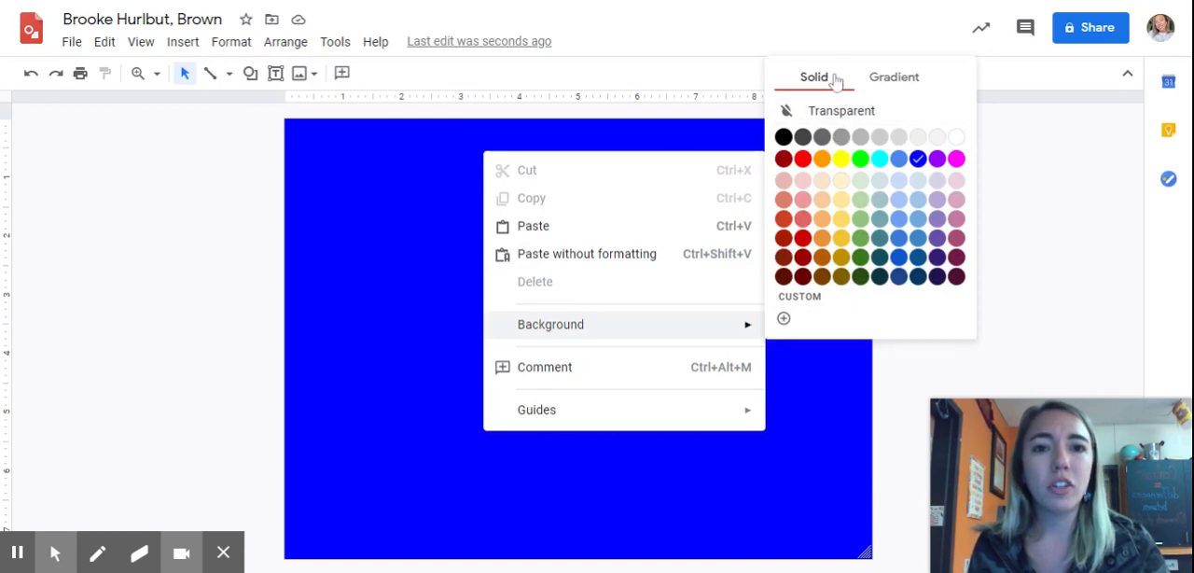
pyautogui.click(912, 76)
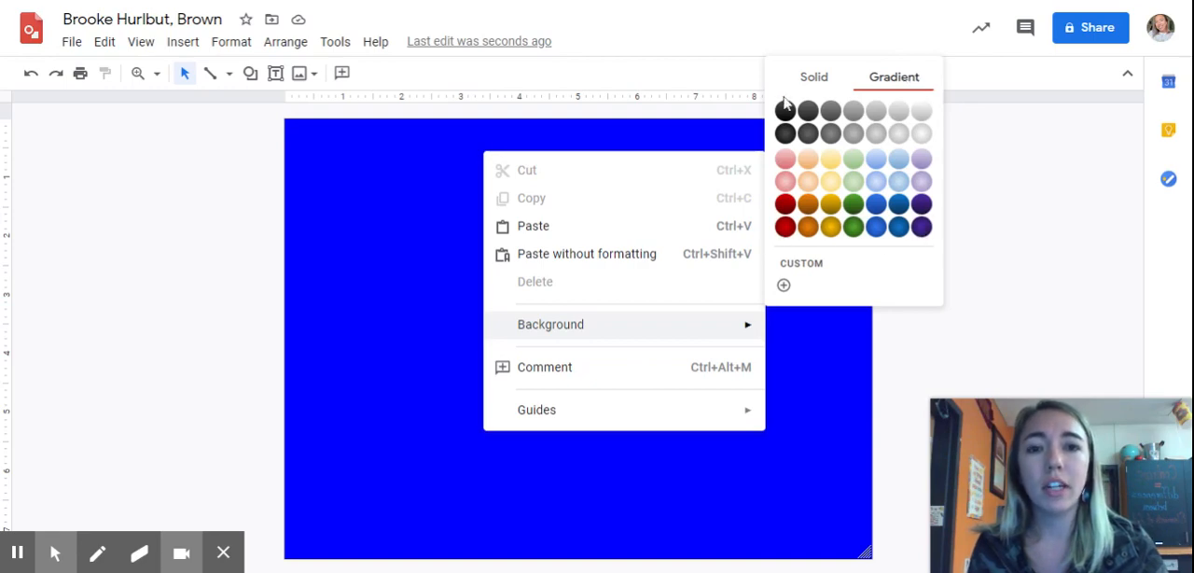
pyautogui.click(900, 227)
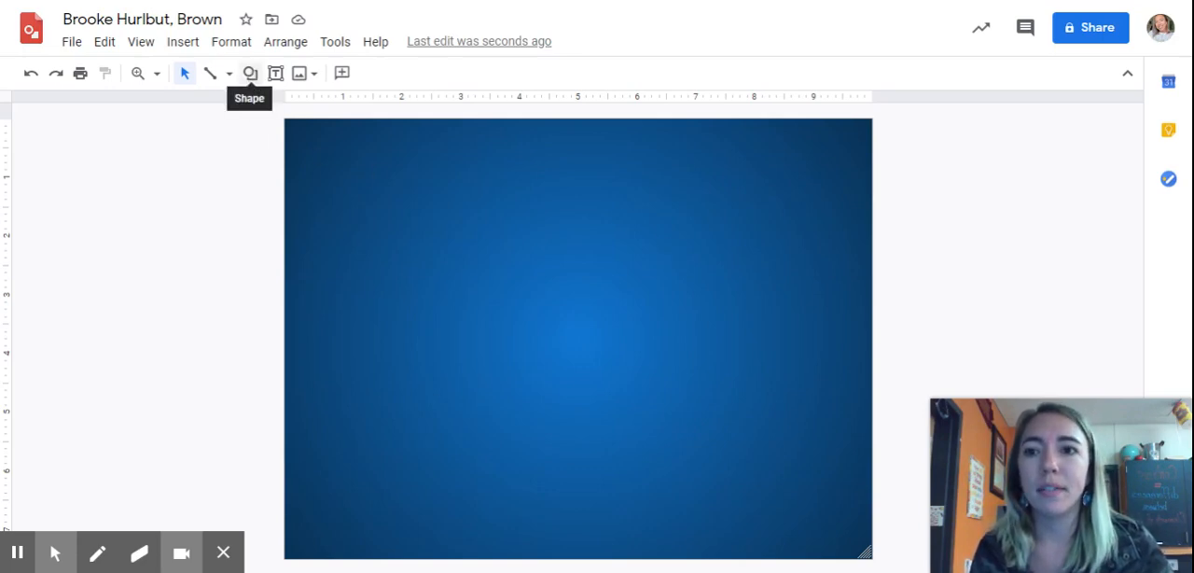
# Step: Draw a circle about 4.2 inches wide in the upper-left part of the canvas
pyautogui.click(250, 74)
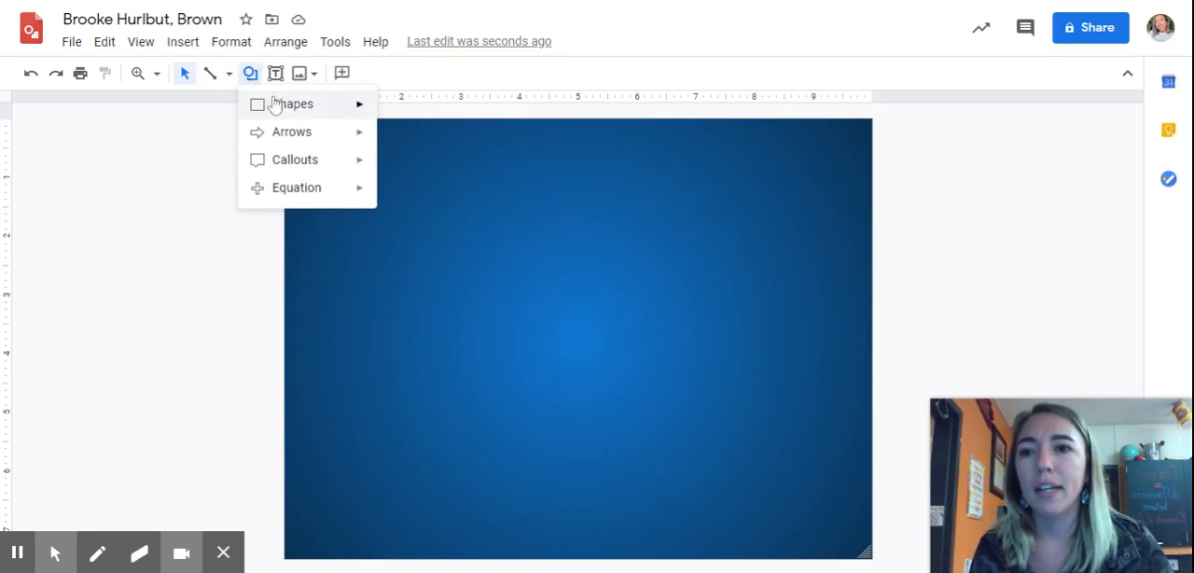
pyautogui.moveTo(301, 110)
pyautogui.moveTo(300, 138)
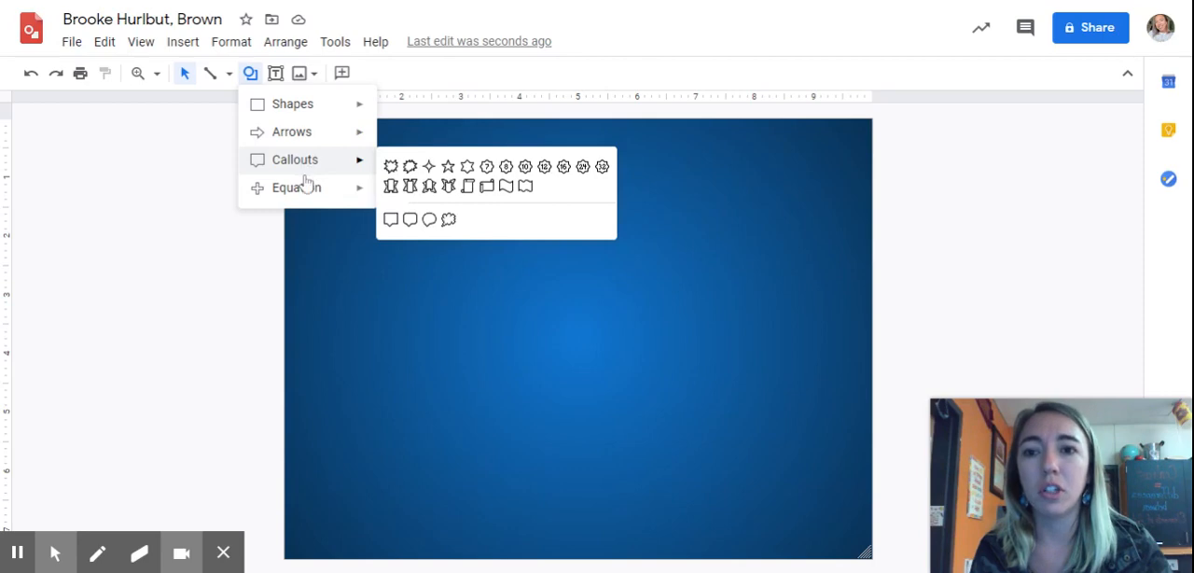
pyautogui.moveTo(307, 201)
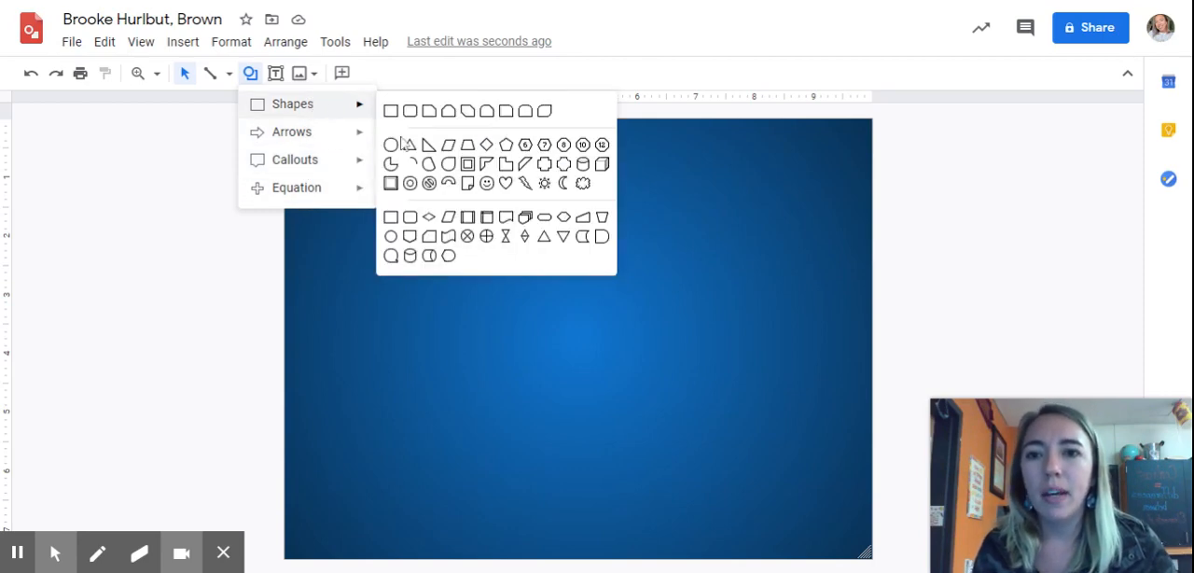
pyautogui.click(390, 145)
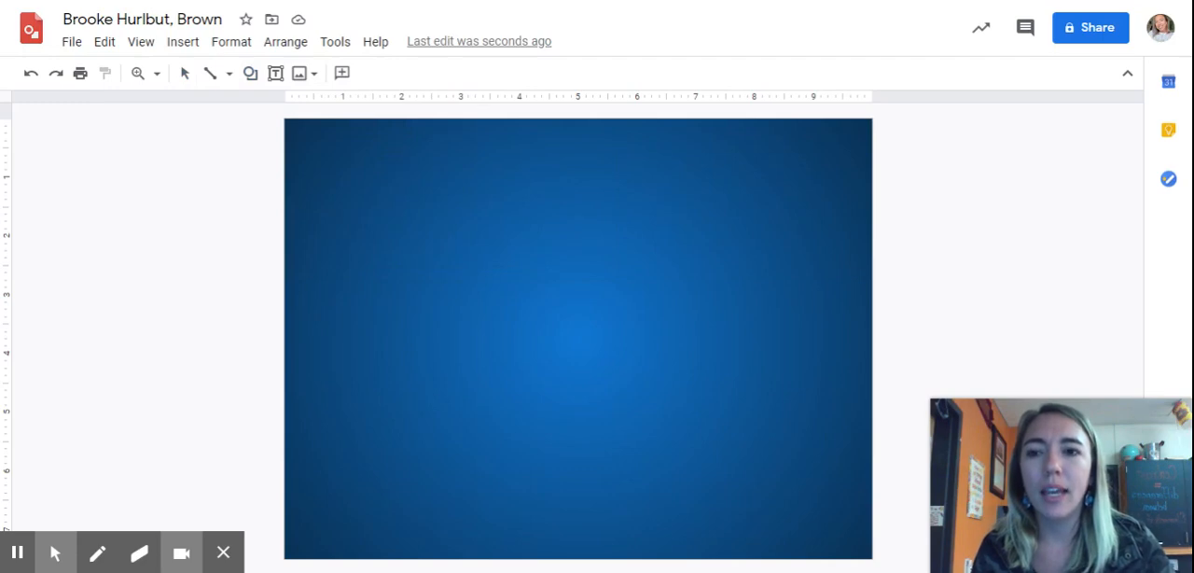
pyautogui.moveTo(323, 160)
pyautogui.mouseDown()
pyautogui.moveTo(410, 262)
pyautogui.moveTo(566, 318)
pyautogui.moveTo(556, 403)
pyautogui.moveTo(566, 398)
pyautogui.mouseUp()
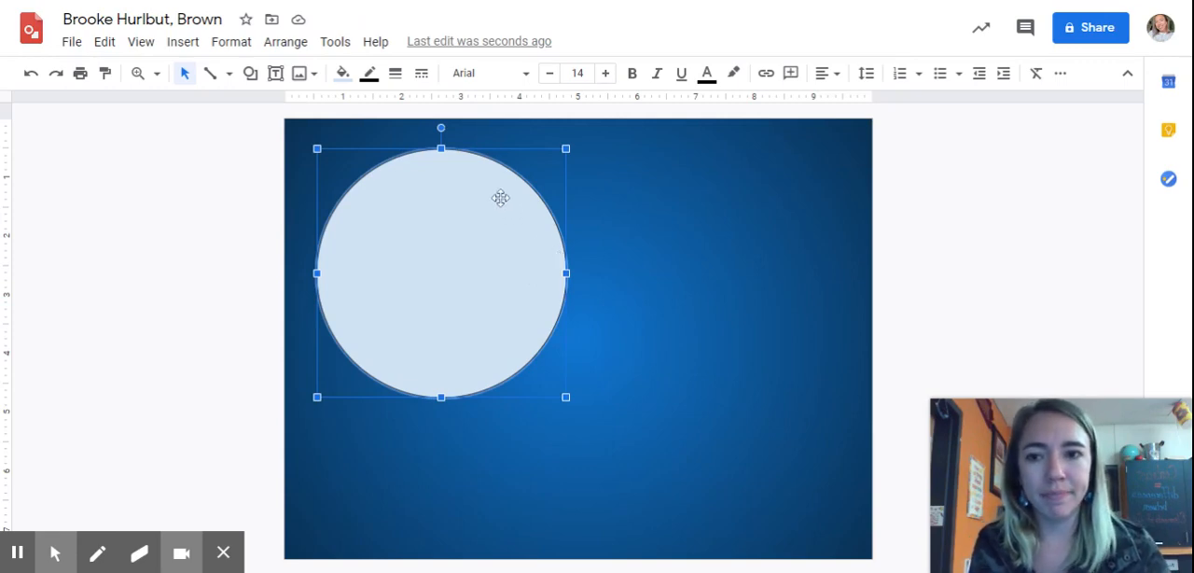
pyautogui.click(343, 75)
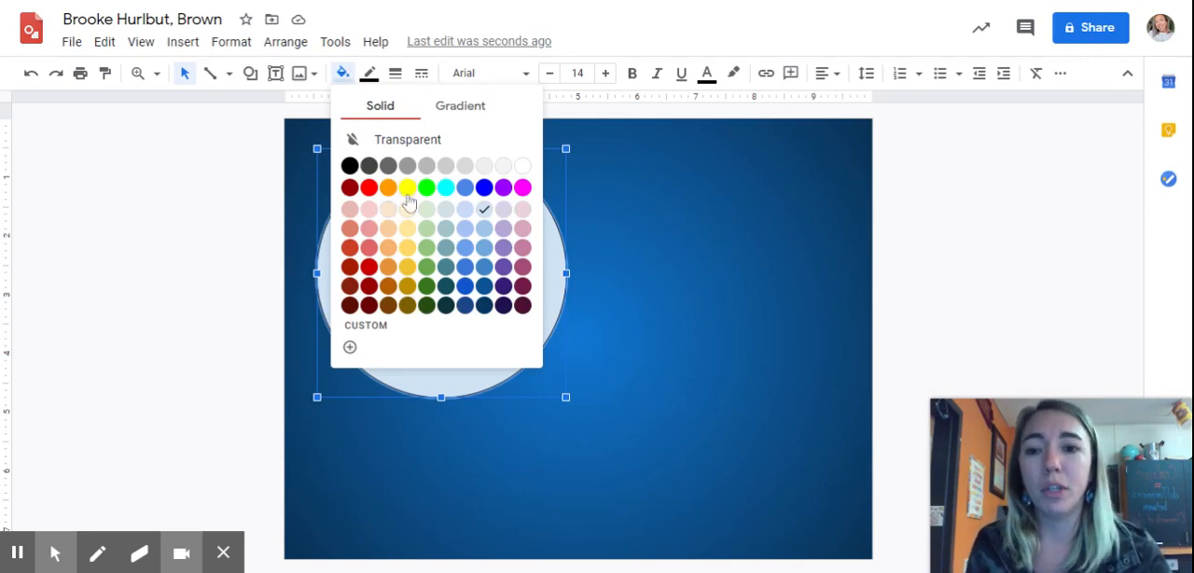
pyautogui.click(222, 273)
pyautogui.click(360, 249)
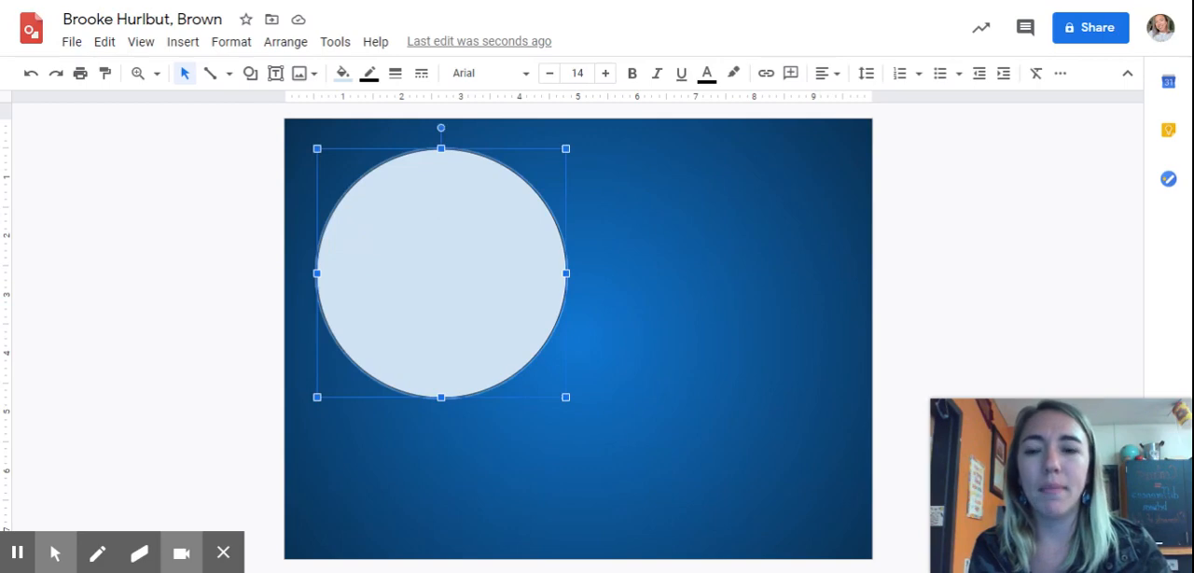
pyautogui.click(342, 74)
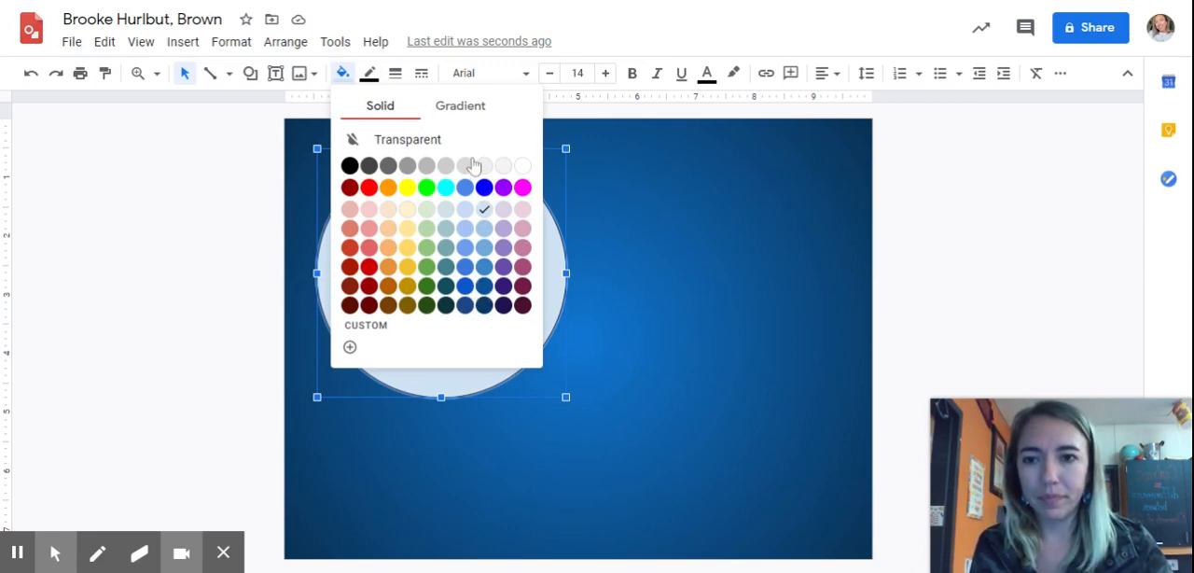
pyautogui.click(349, 348)
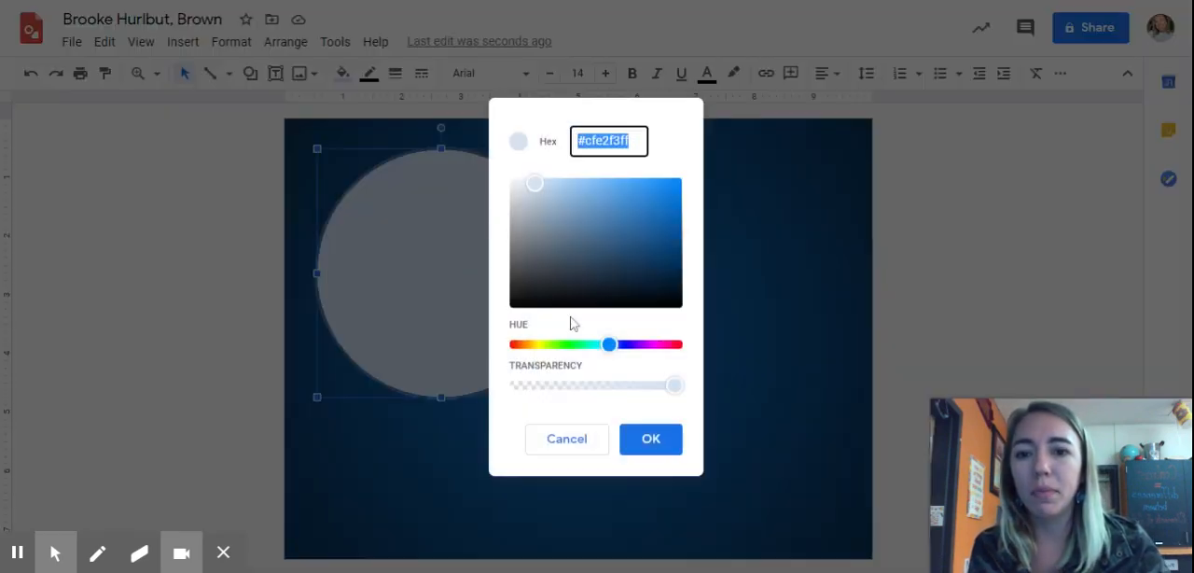
pyautogui.click(587, 437)
# Step: Fill the circle with solid pure blue
pyautogui.click(395, 234)
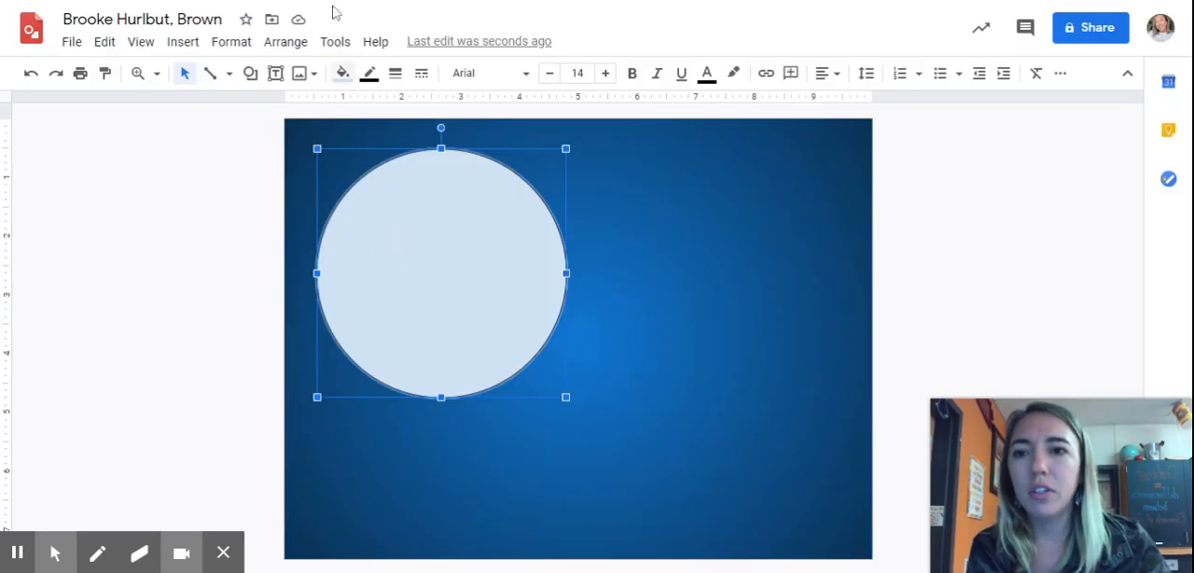
pyautogui.click(343, 73)
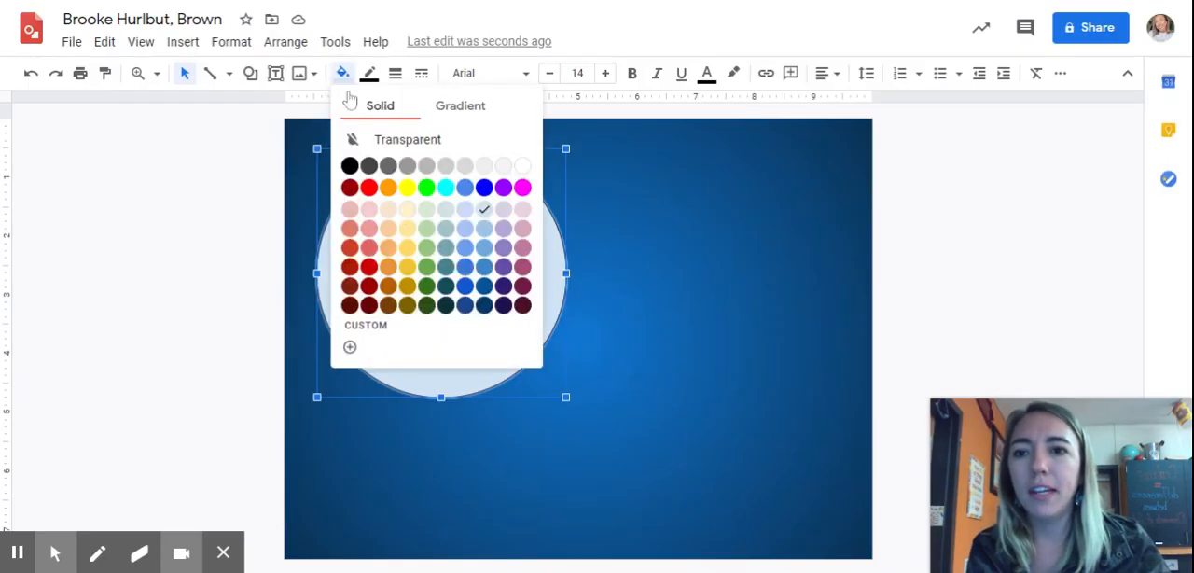
pyautogui.click(485, 189)
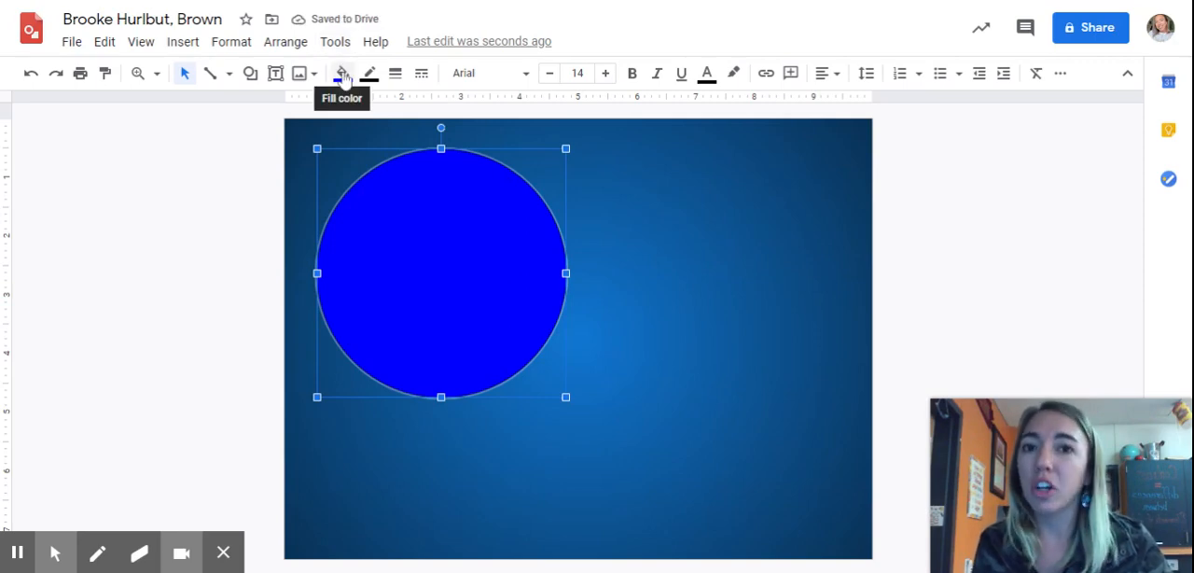
# Step: Fill the circle with the custom dark navy colour #000026ff
pyautogui.click(343, 74)
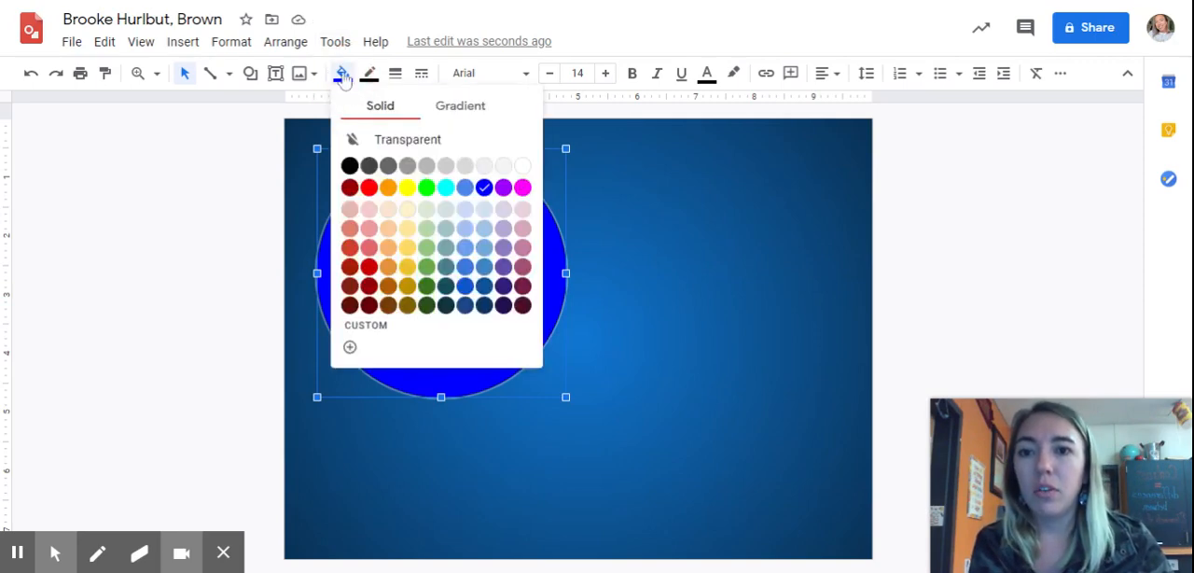
pyautogui.click(350, 349)
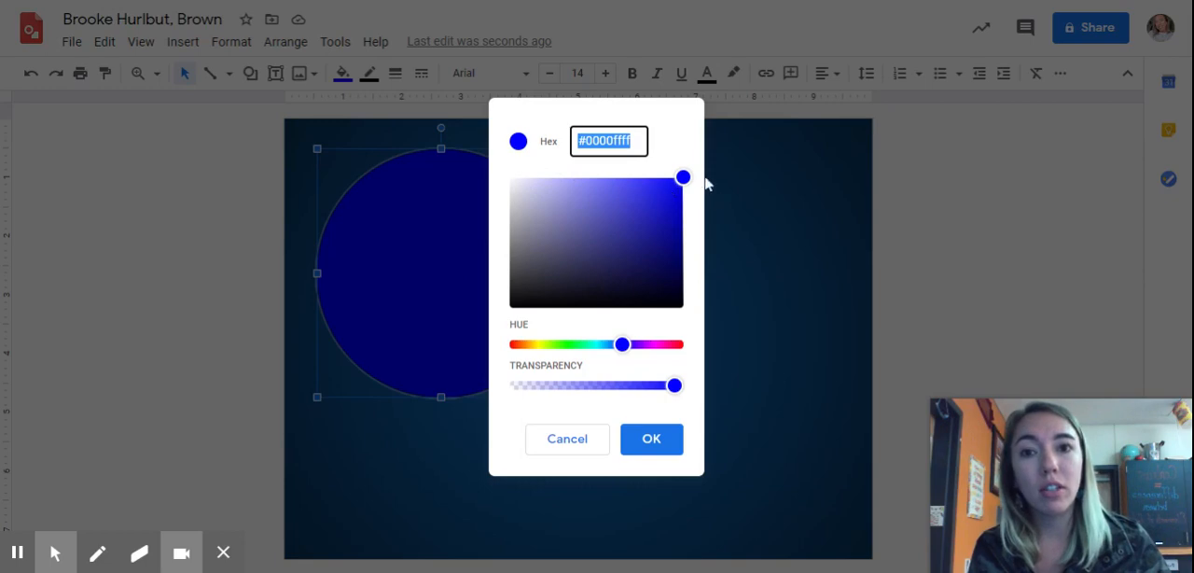
pyautogui.moveTo(684, 179); pyautogui.dragTo(685, 289)
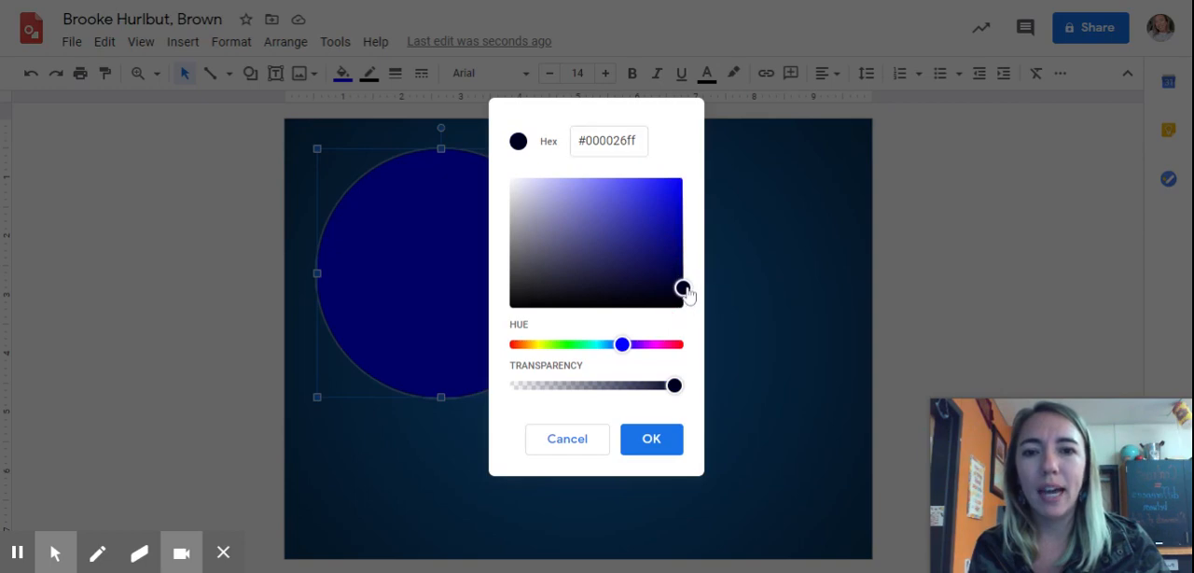
pyautogui.click(656, 448)
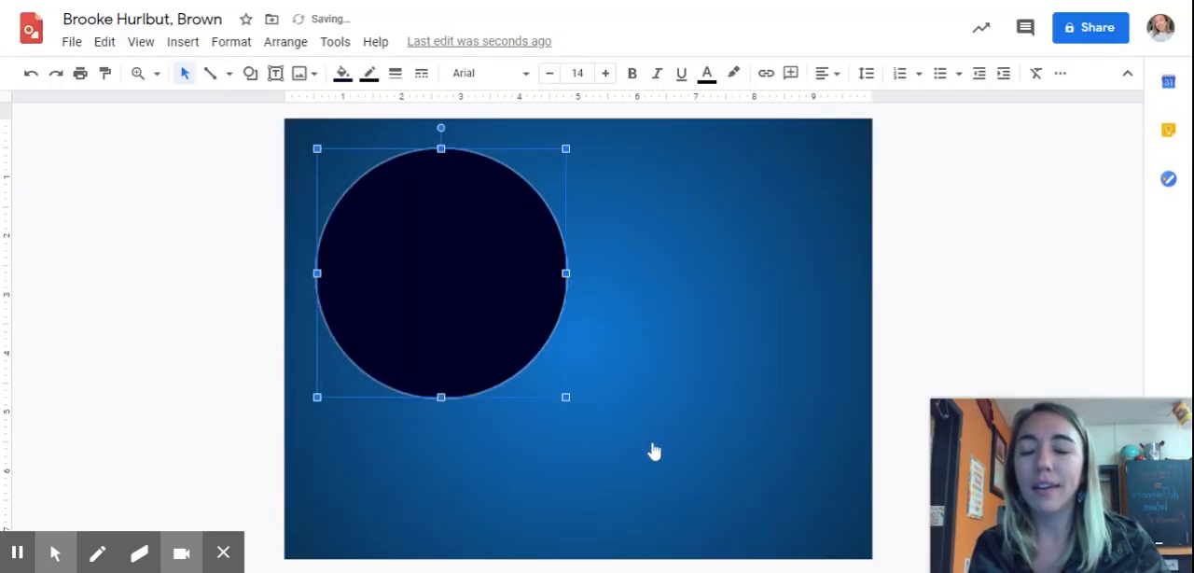
# Step: Start a custom Radial gradient fill for the circle and set its first stop to the custom dark navy
pyautogui.click(343, 75)
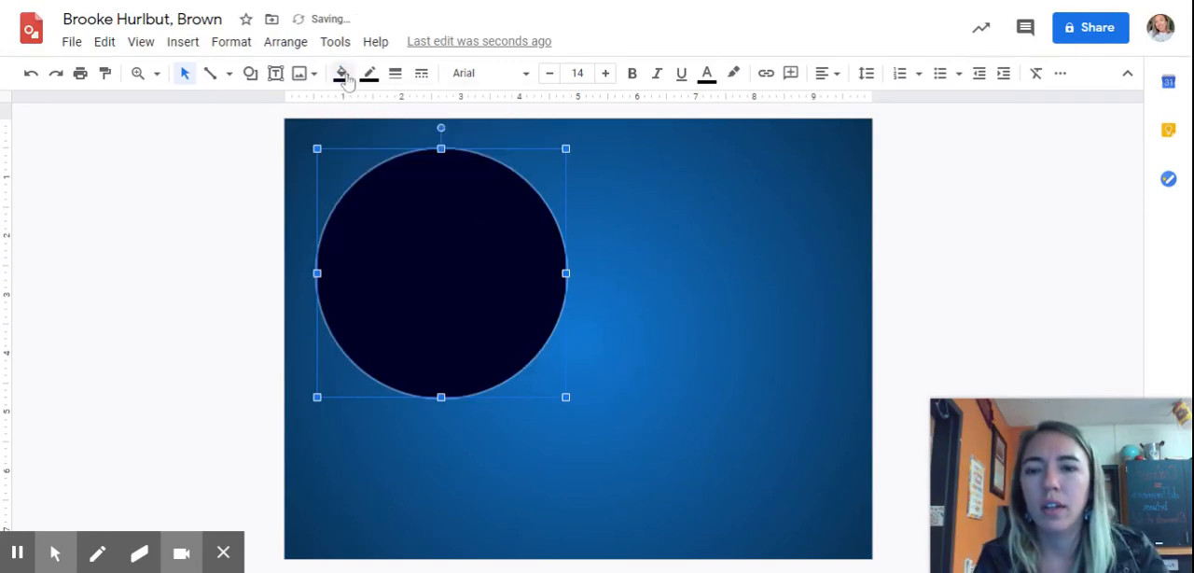
pyautogui.click(346, 77)
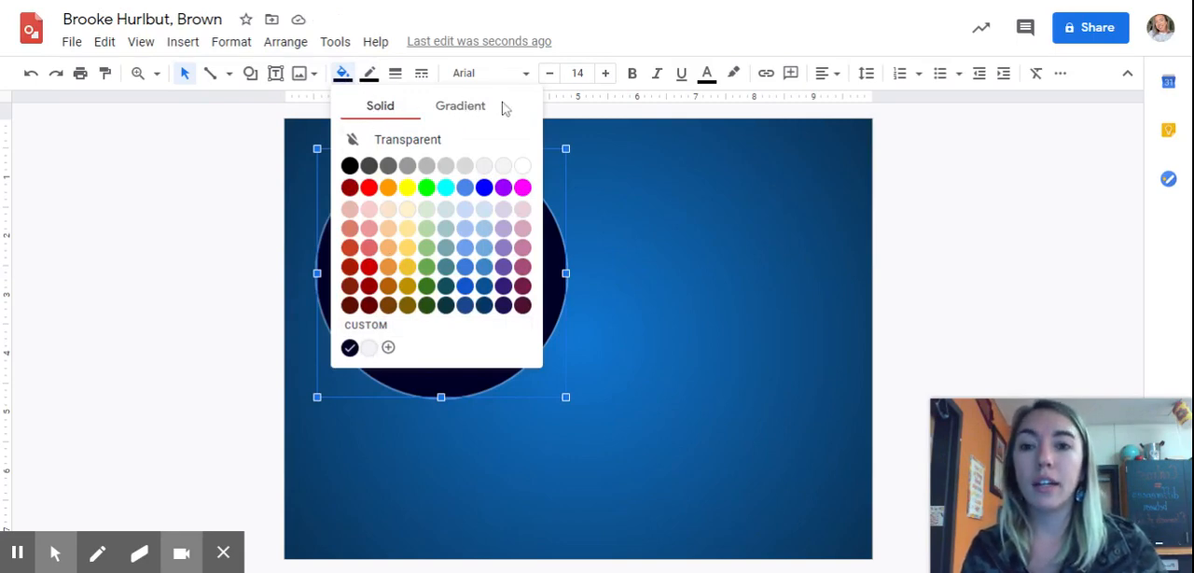
pyautogui.click(469, 113)
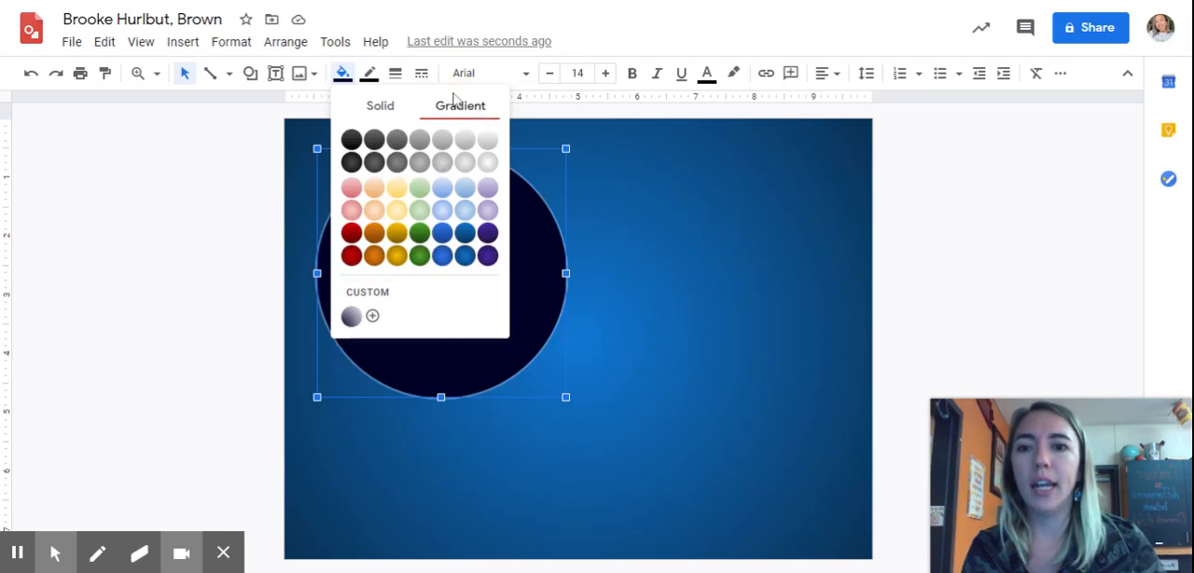
pyautogui.click(372, 317)
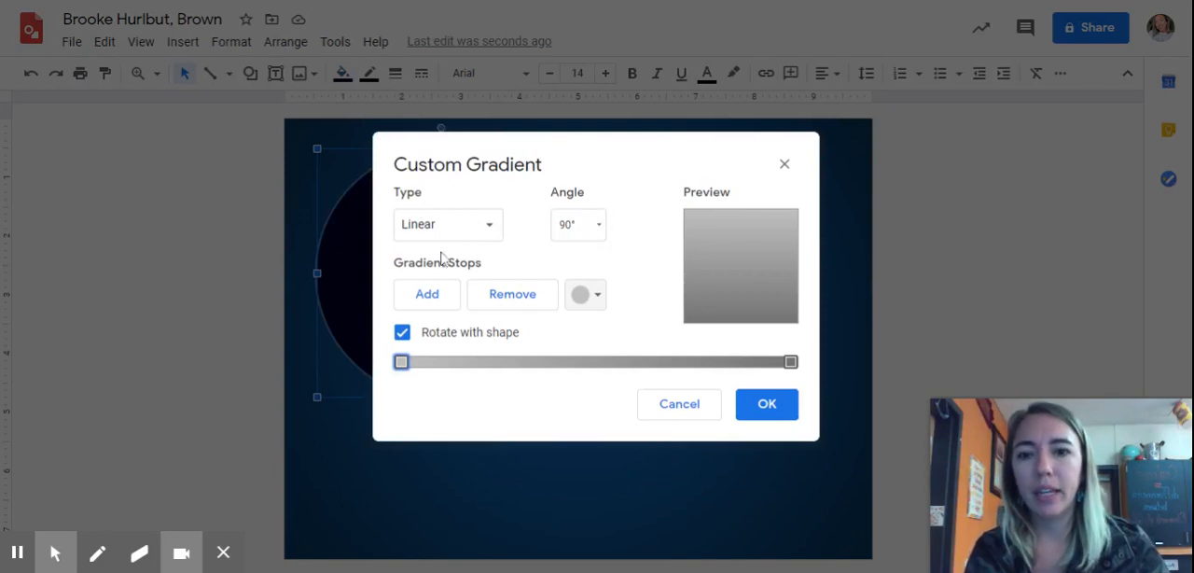
pyautogui.click(472, 224)
pyautogui.click(437, 288)
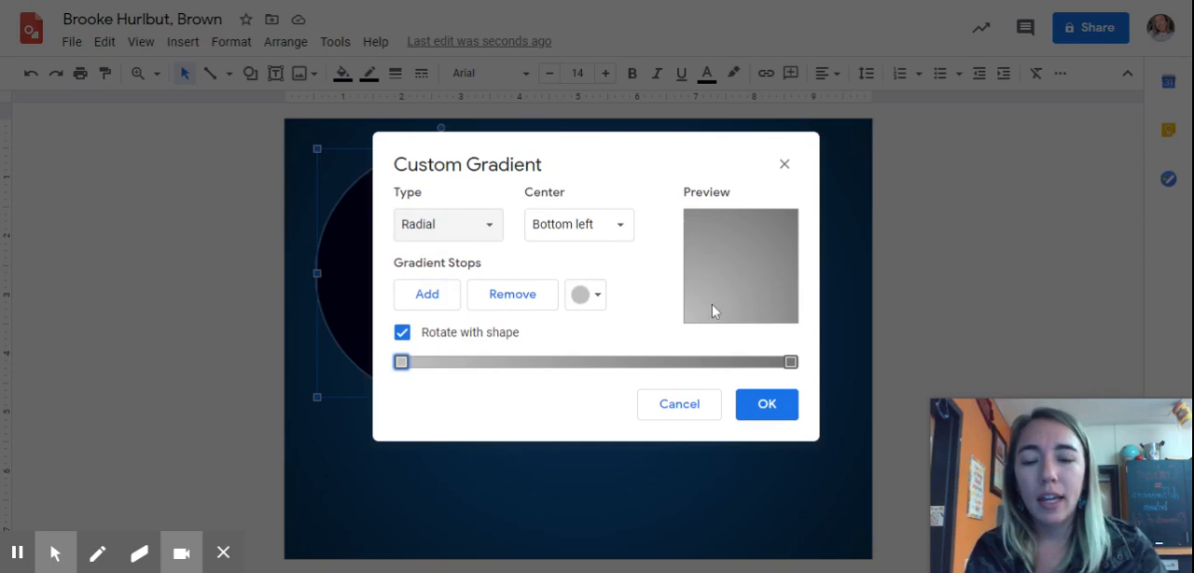
pyautogui.click(584, 296)
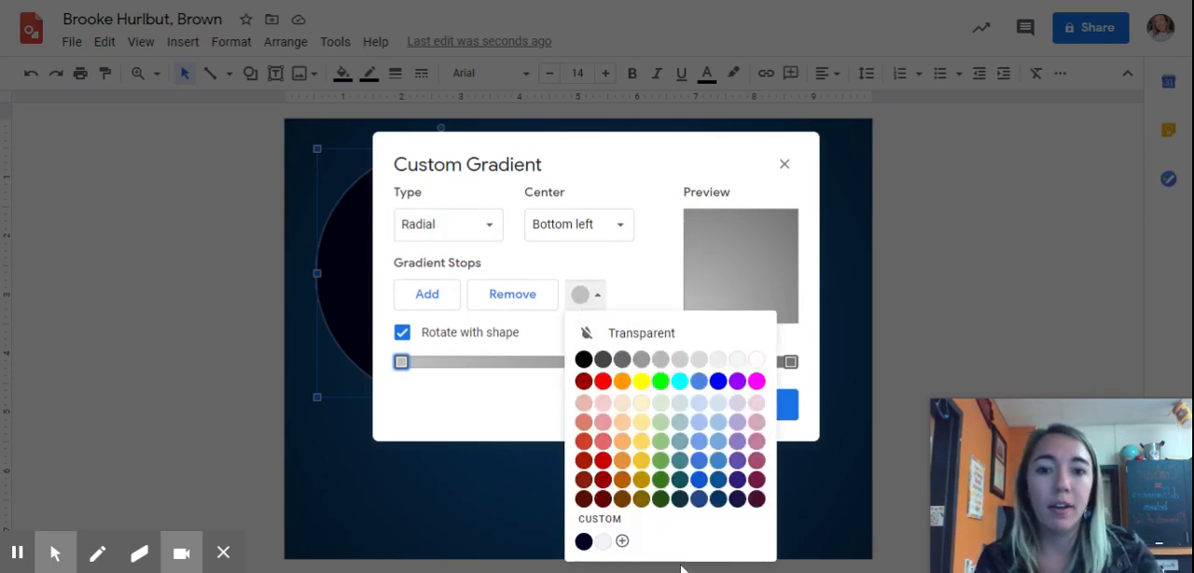
pyautogui.click(583, 542)
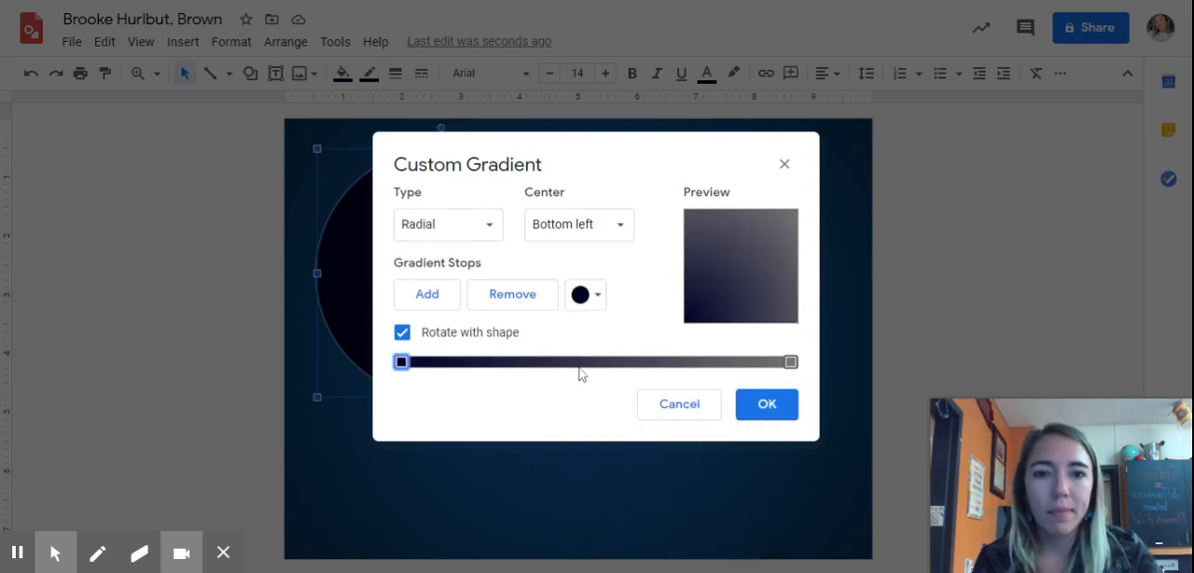
# Step: Set the gradient's last stop to white and its center position to Center
pyautogui.click(791, 365)
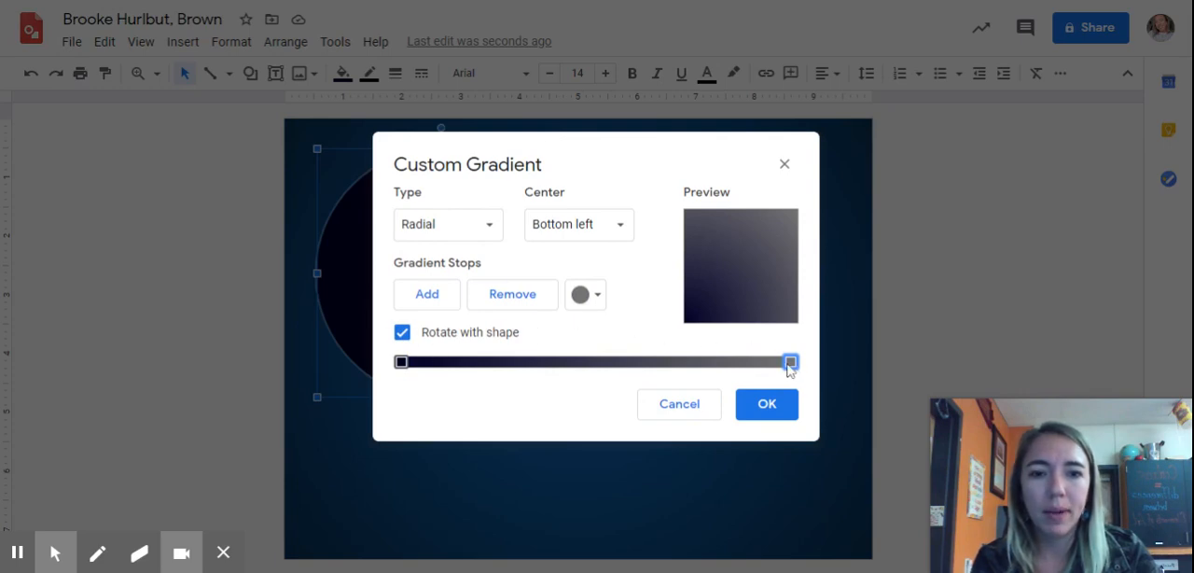
pyautogui.click(591, 296)
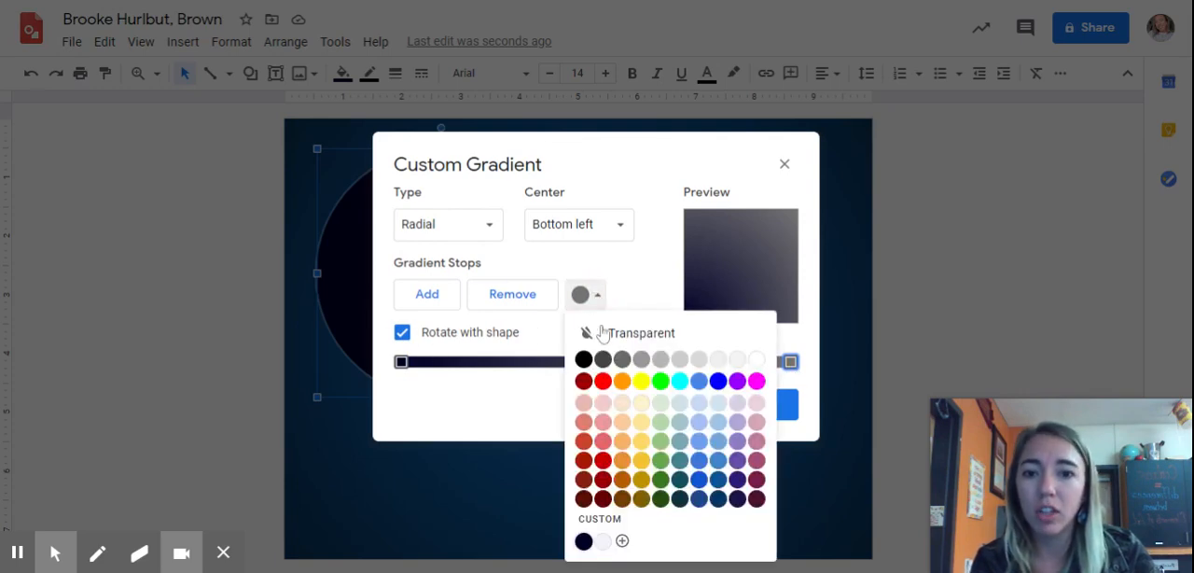
pyautogui.click(757, 359)
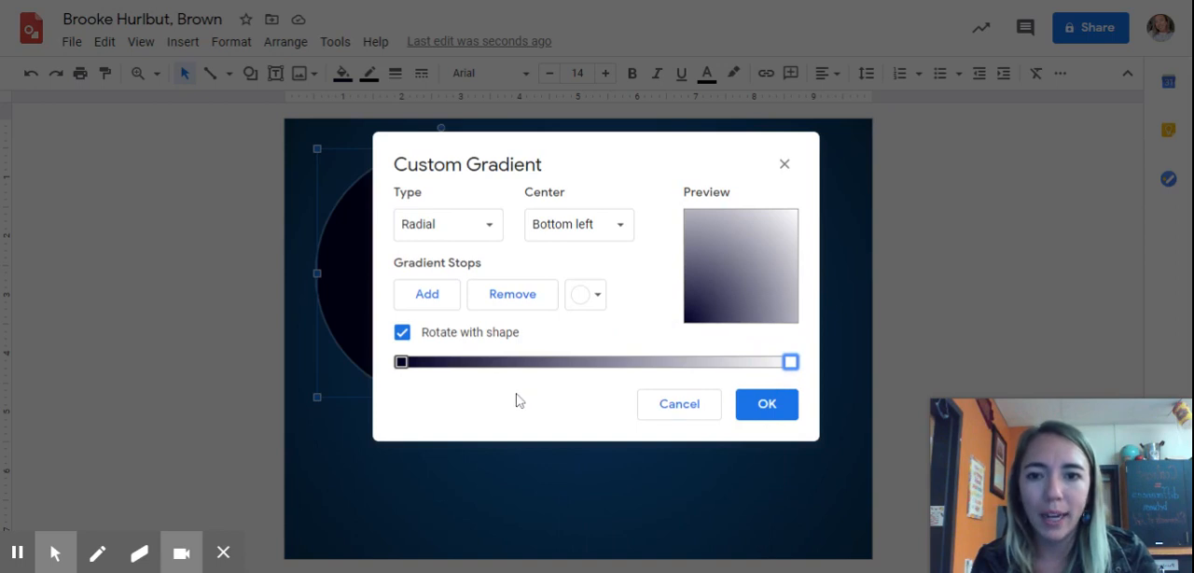
pyautogui.click(562, 226)
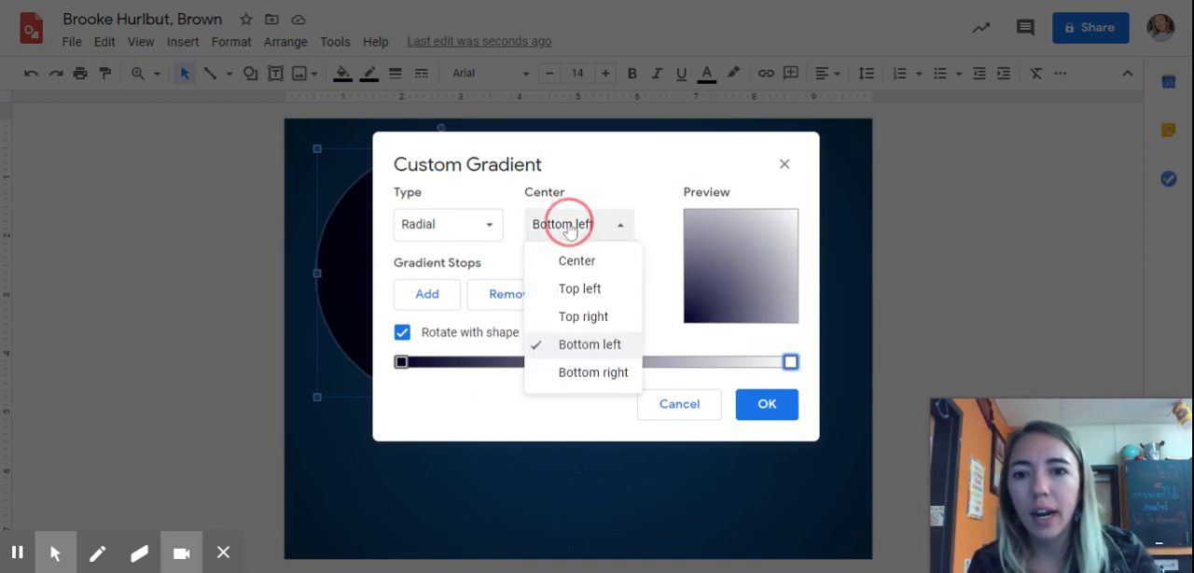
pyautogui.click(593, 261)
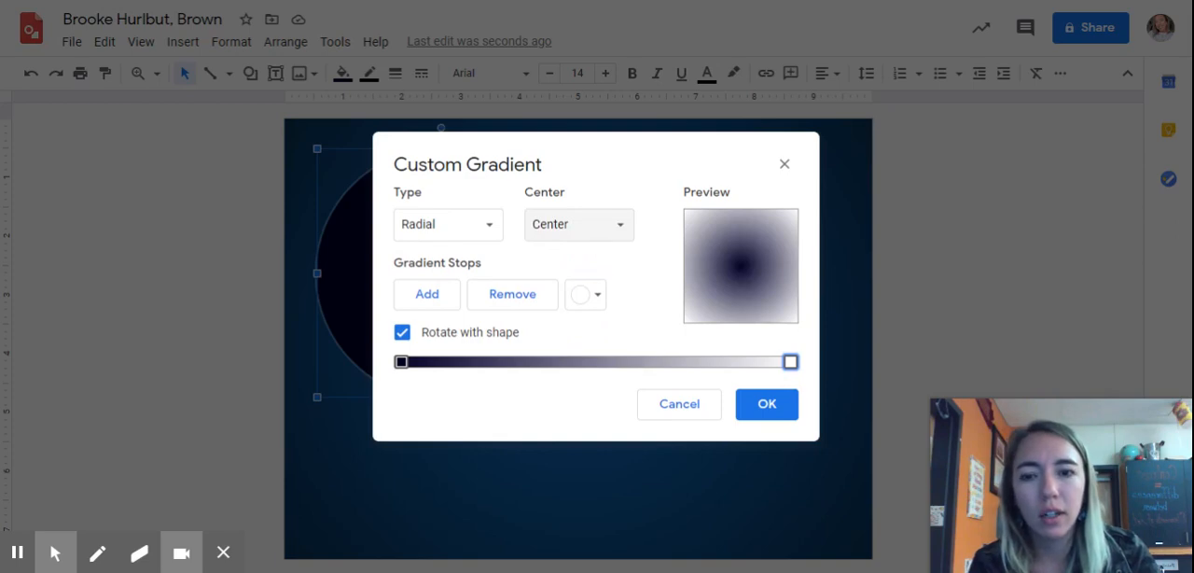
# Step: Reverse the gradient colours to a white first stop and a custom dark navy last stop, then apply the gradient to the circle
pyautogui.click(401, 363)
pyautogui.click(586, 294)
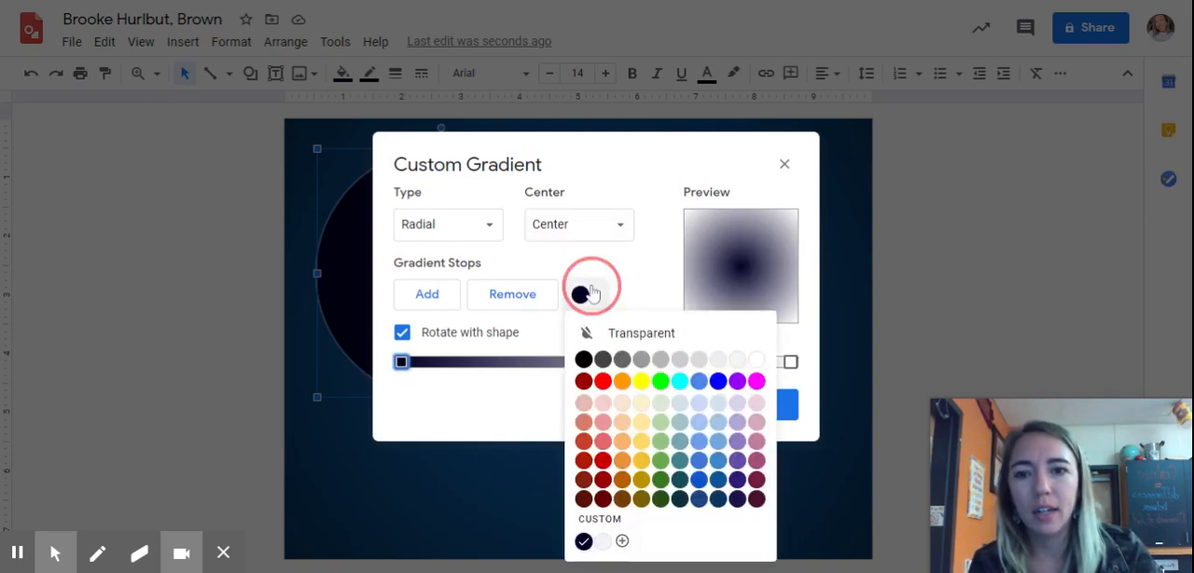
pyautogui.click(757, 360)
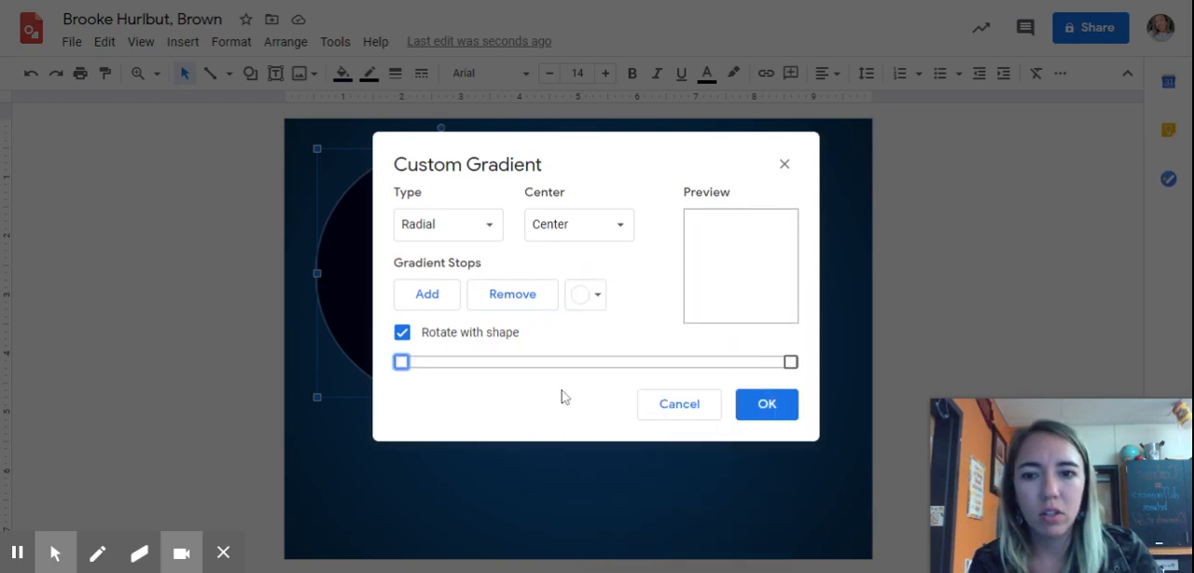
pyautogui.click(791, 363)
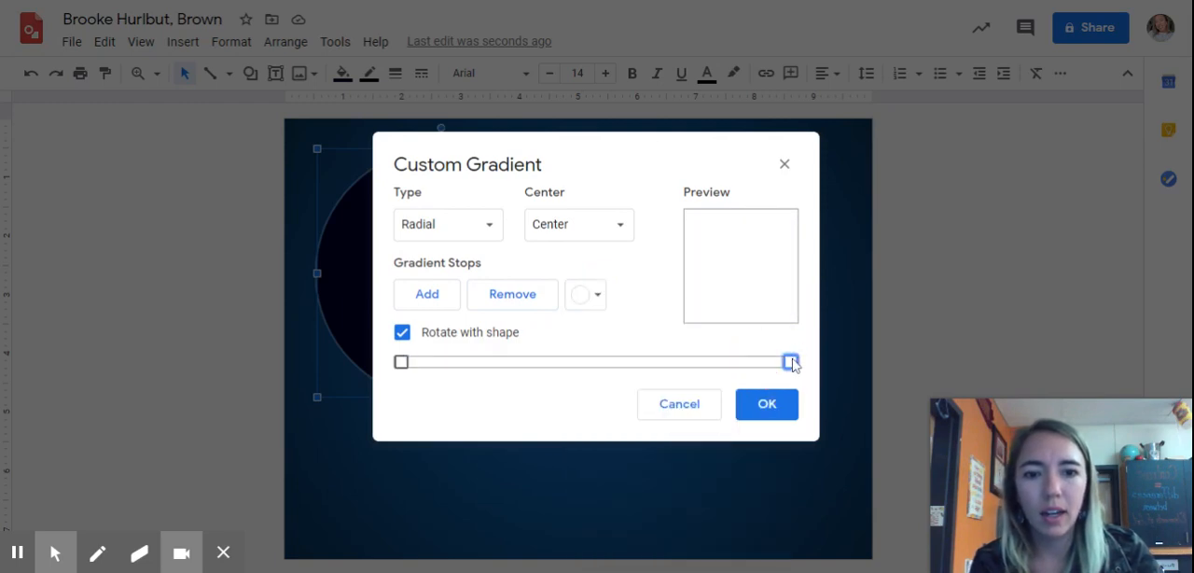
pyautogui.click(578, 299)
pyautogui.click(585, 543)
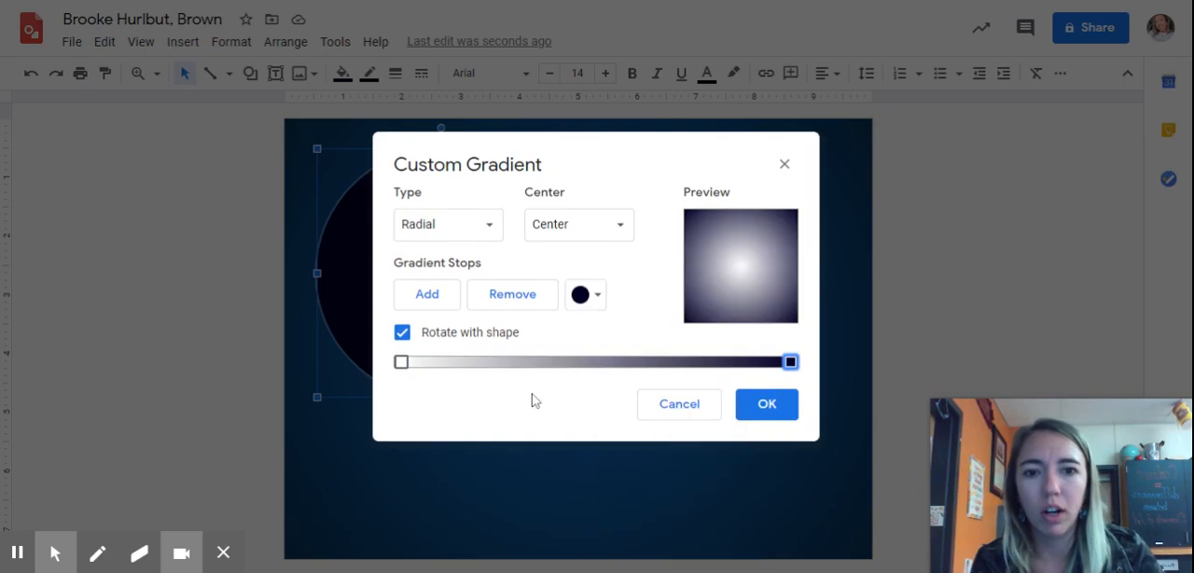
pyautogui.click(769, 411)
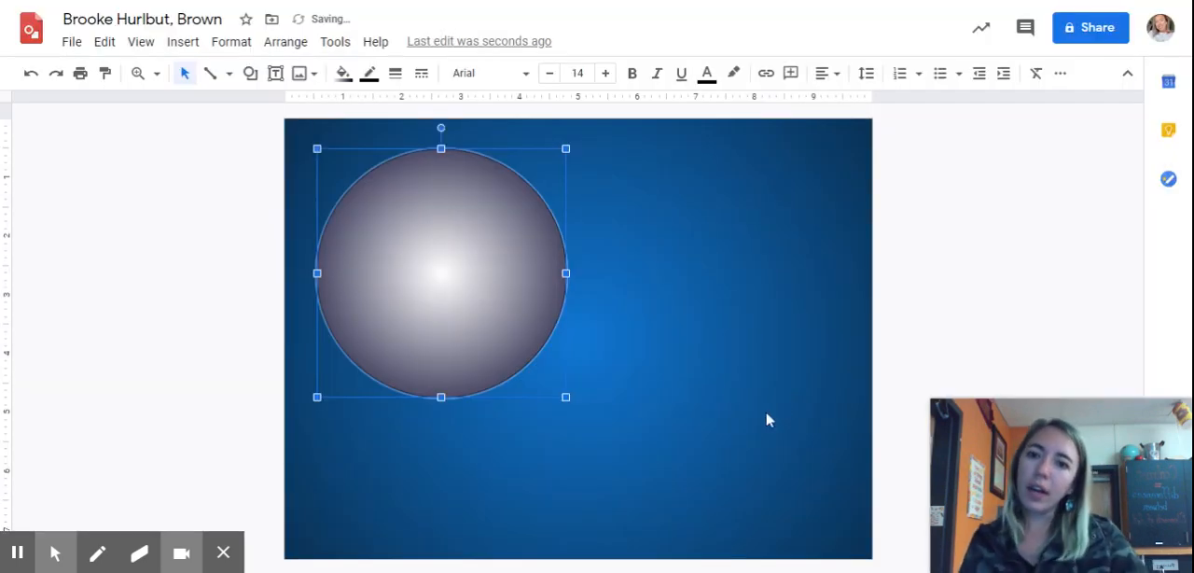
pyautogui.click(767, 418)
pyautogui.click(420, 222)
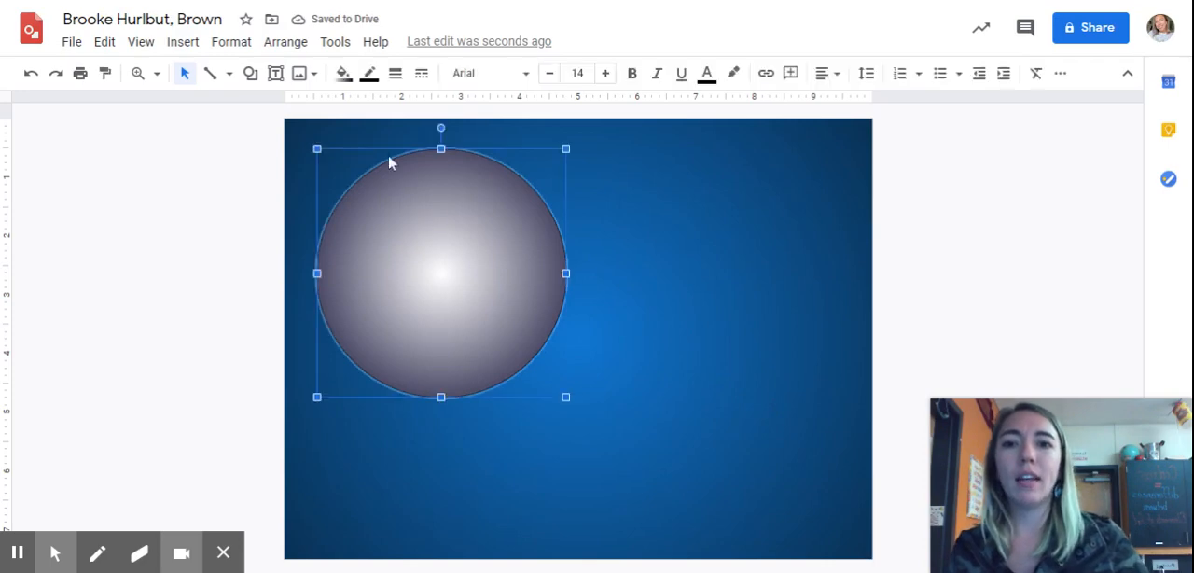
pyautogui.click(706, 272)
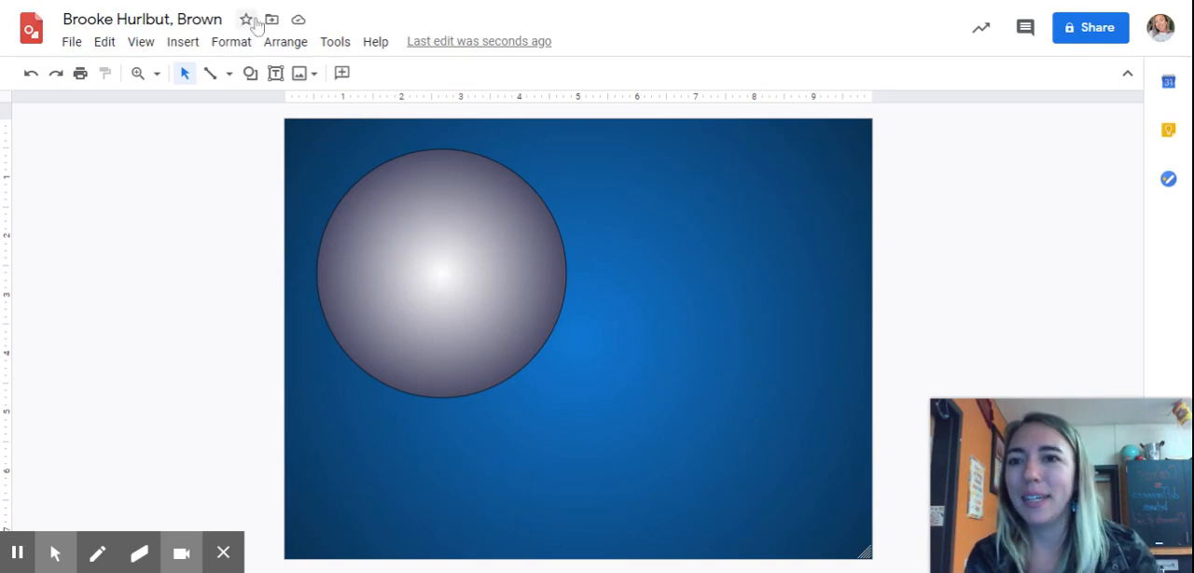
# Step: Draw a second circle about 3.8 inches wide in the upper-right part of the canvas
pyautogui.click(249, 75)
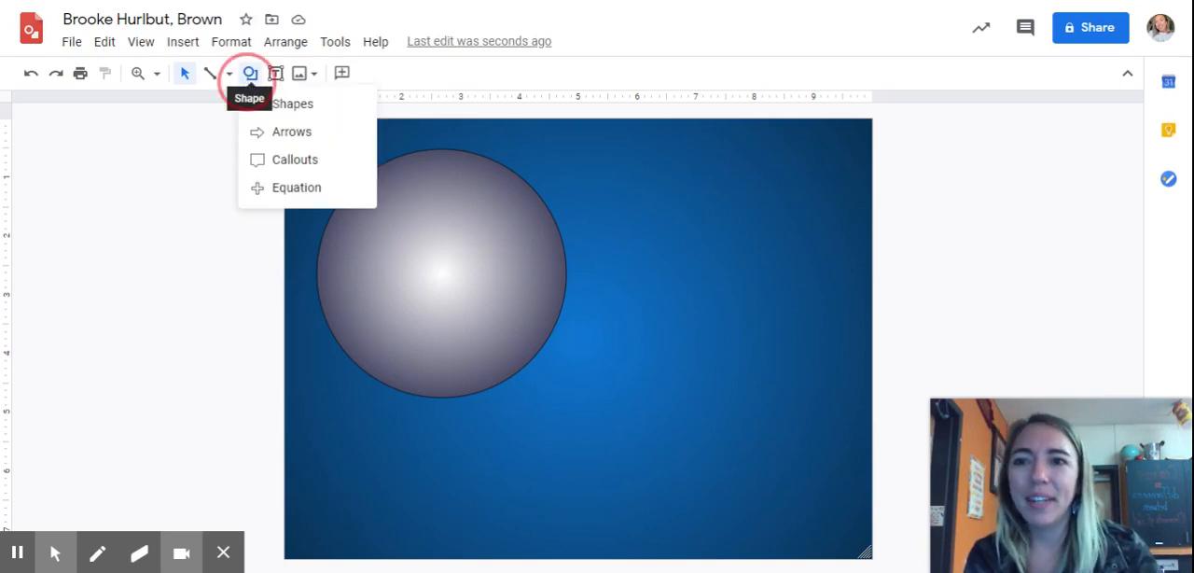
pyautogui.moveTo(321, 115)
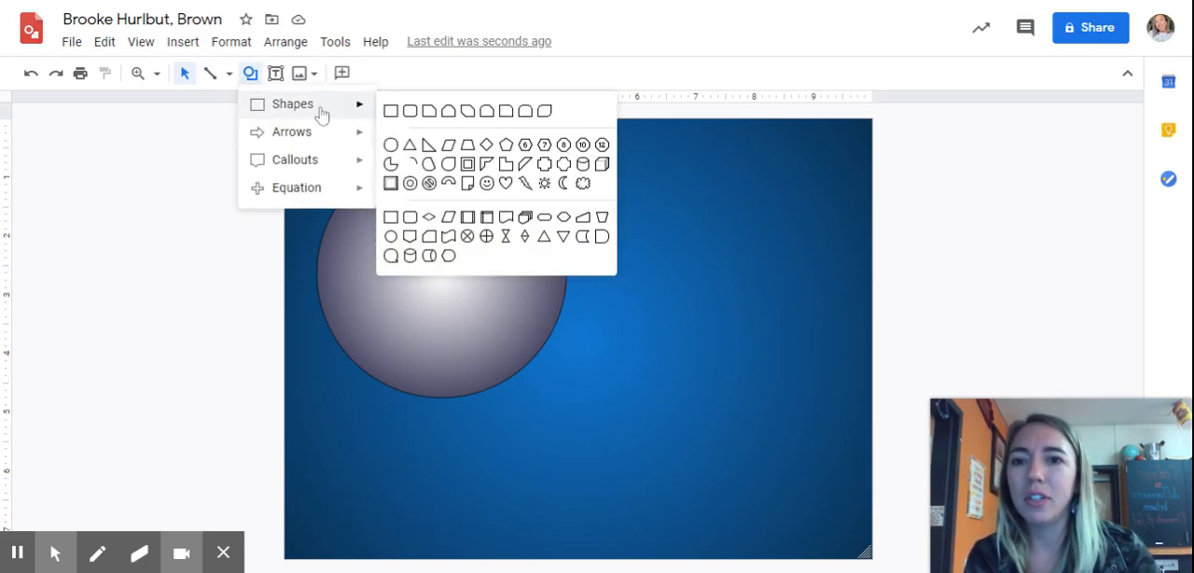
pyautogui.click(393, 145)
pyautogui.moveTo(602, 165); pyautogui.dragTo(826, 383)
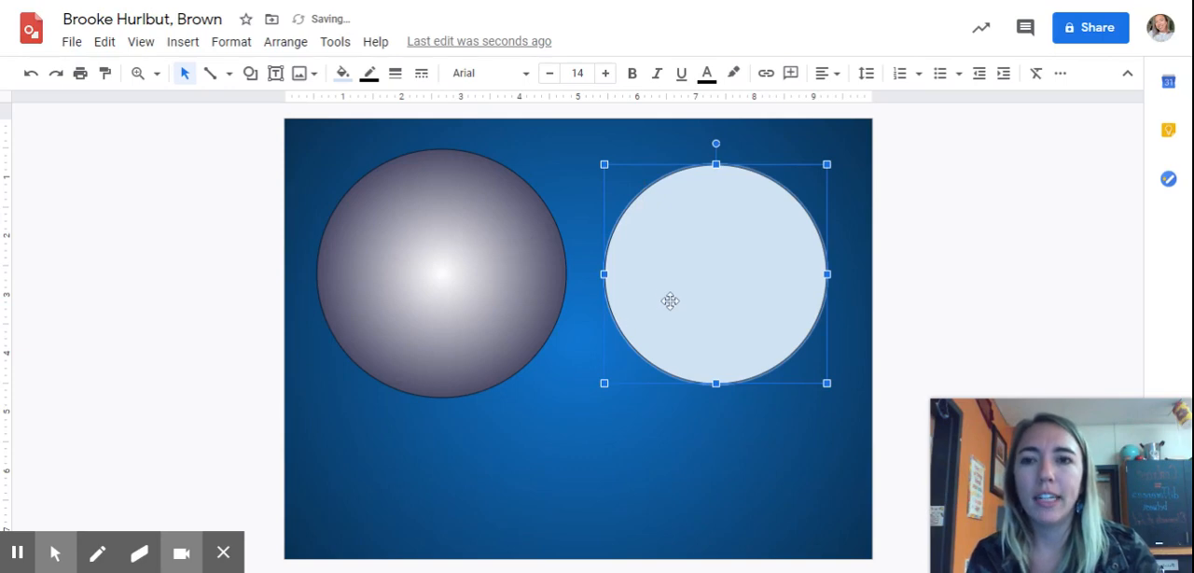
# Step: Open the fill colour choices for the second circle
pyautogui.click(343, 75)
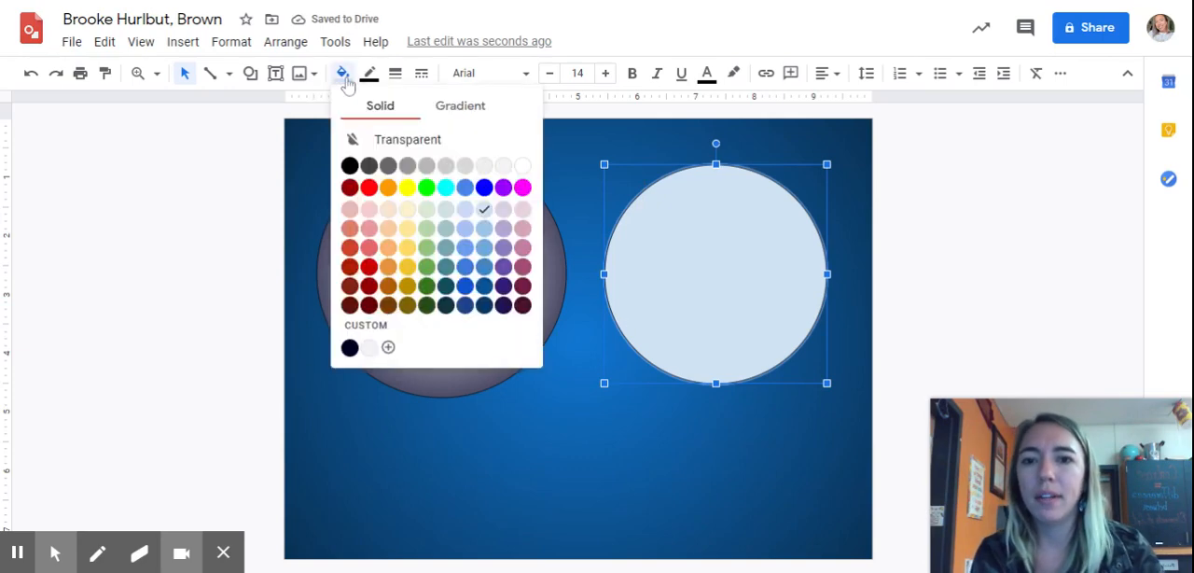